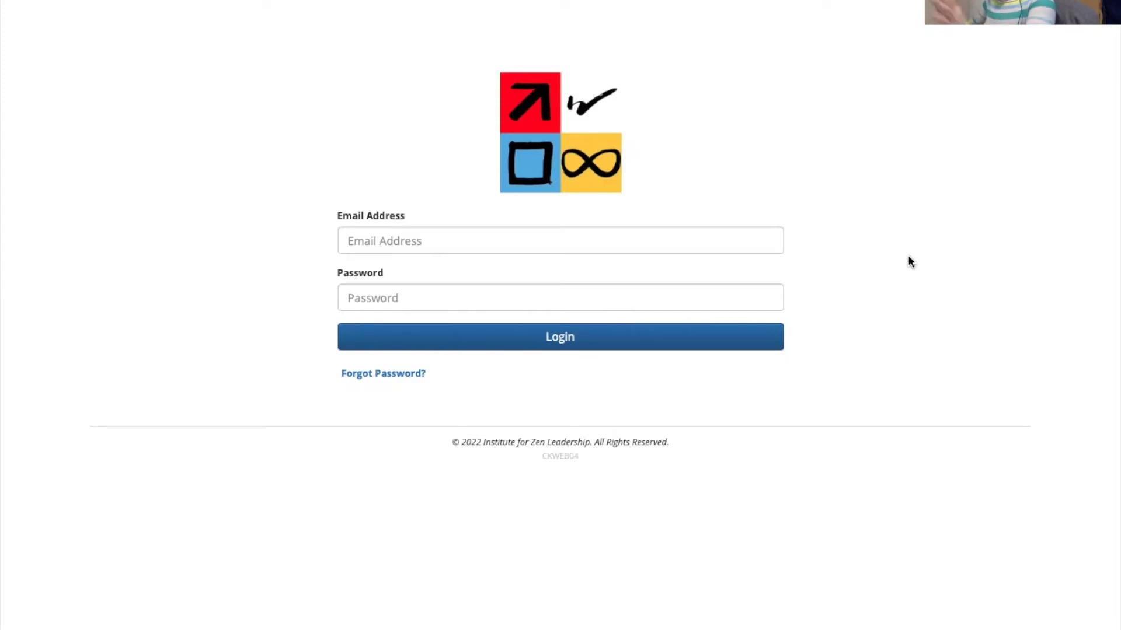
- Log in to the coach portal using the browser's saved coach account credentials
click(658, 239)
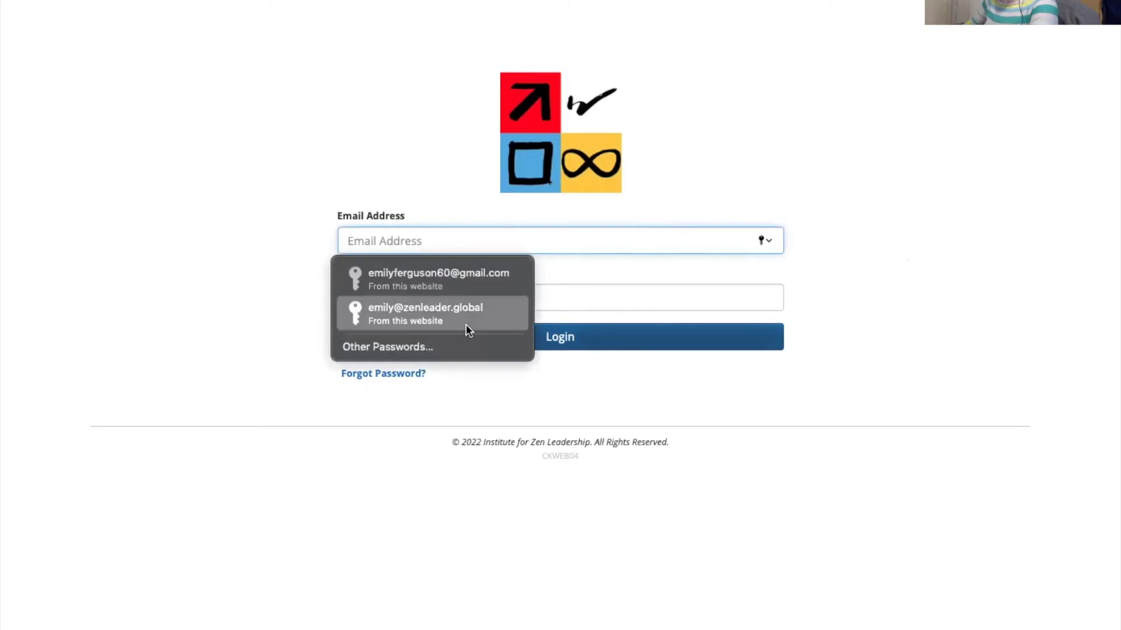
click(465, 323)
click(466, 327)
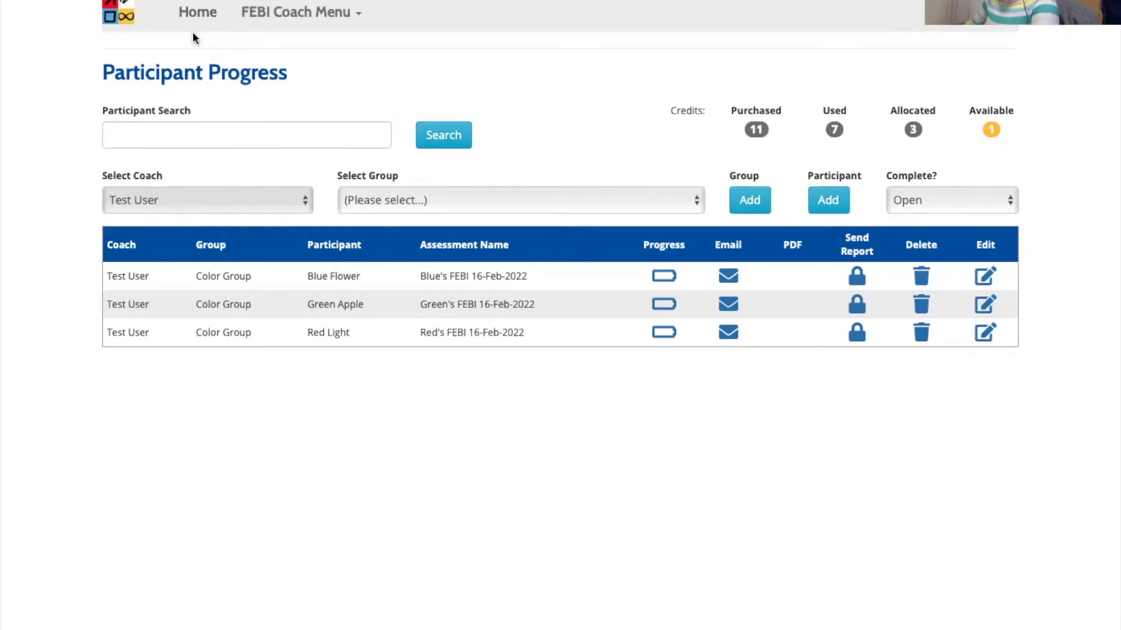
click(296, 22)
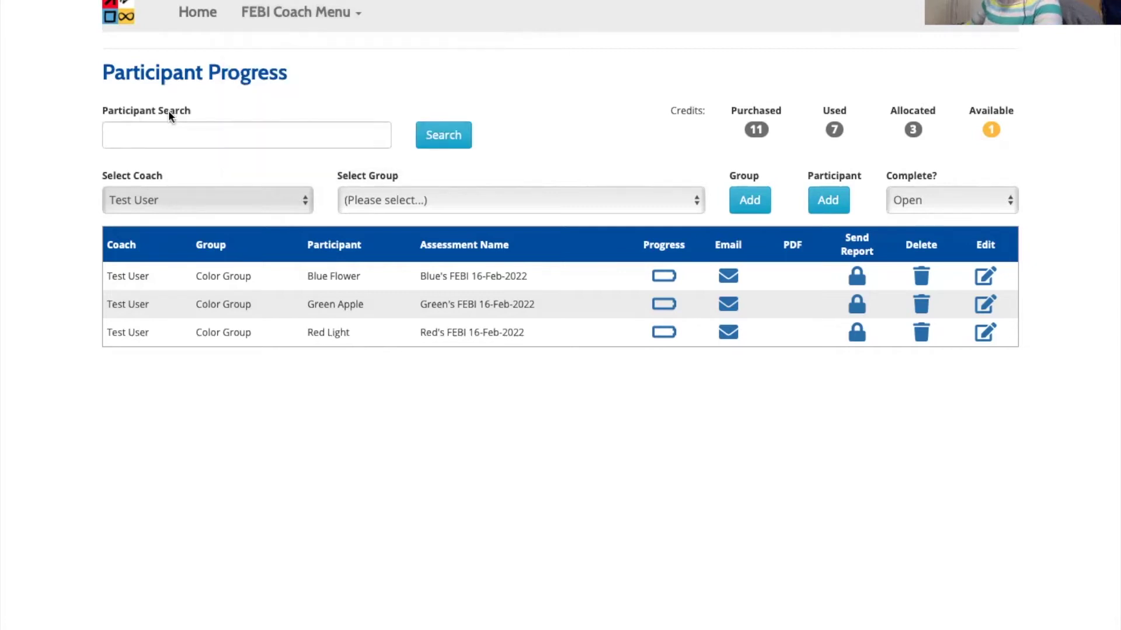
- Search participants for 'Blue' so only Blue Flower remains
click(196, 136)
text(Blue)
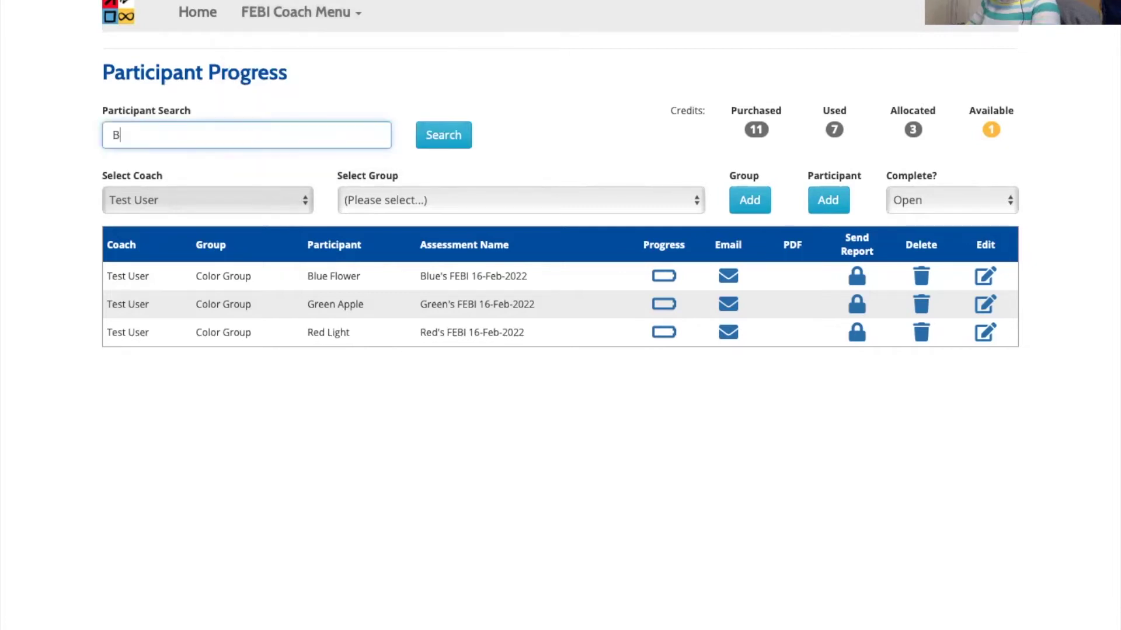
click(428, 132)
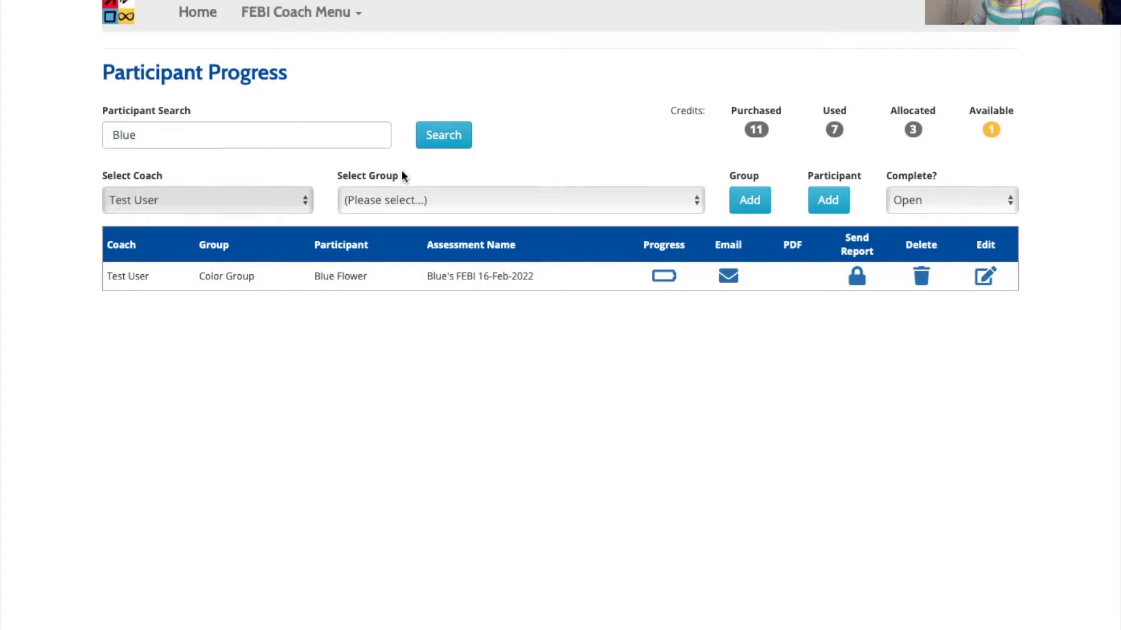
- Inspect the Select Group and Complete? filter options, leaving no group and Open unchanged
click(477, 198)
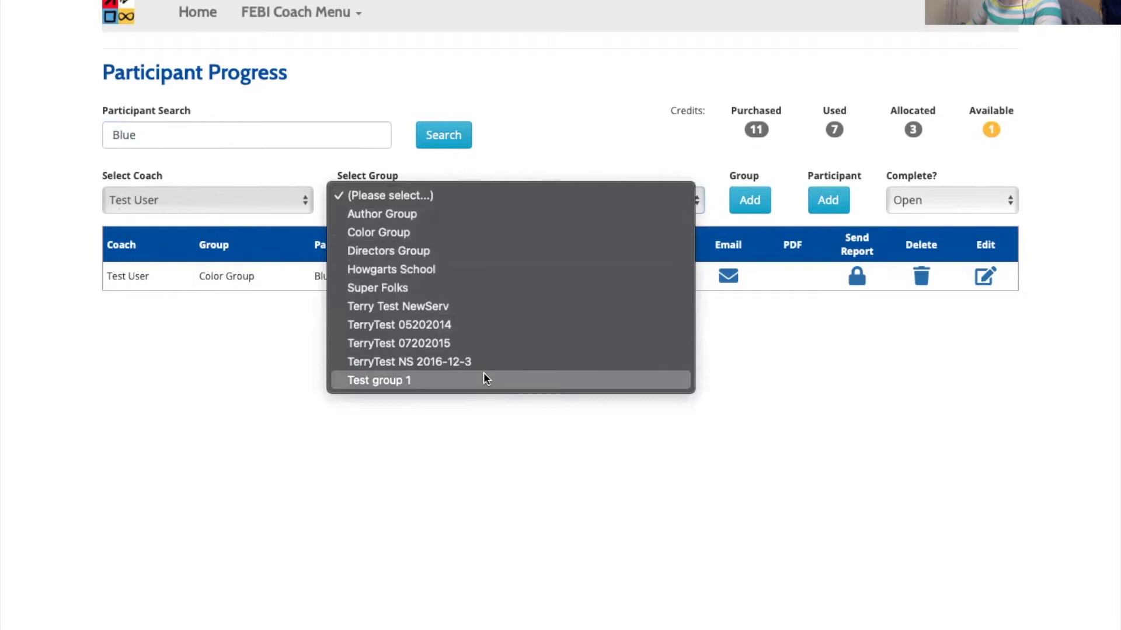
click(486, 197)
click(487, 197)
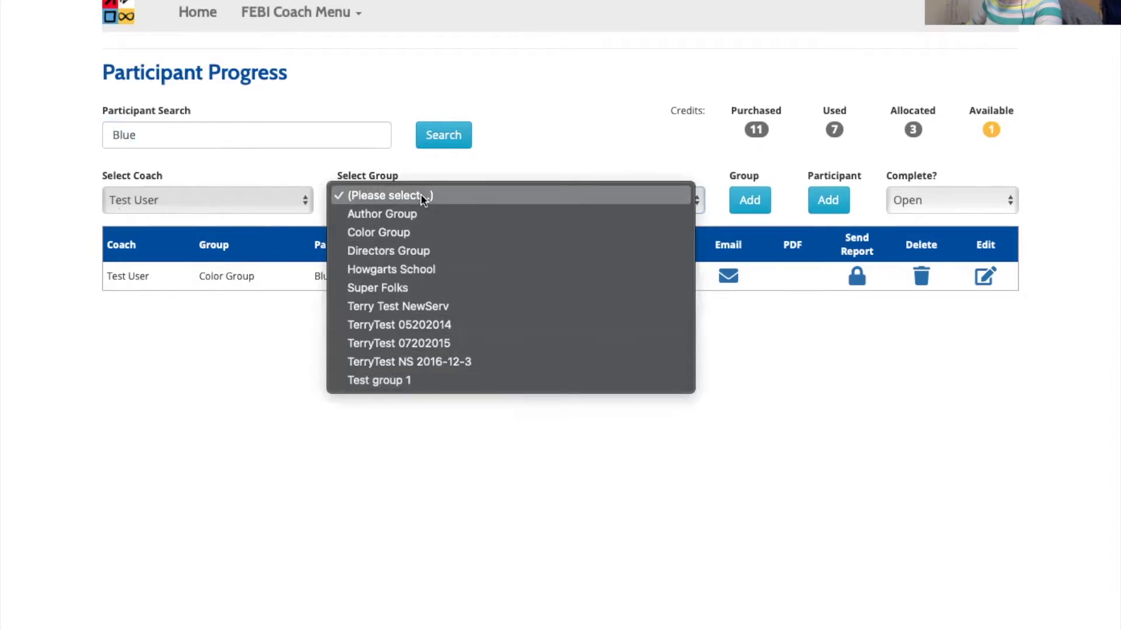
click(393, 194)
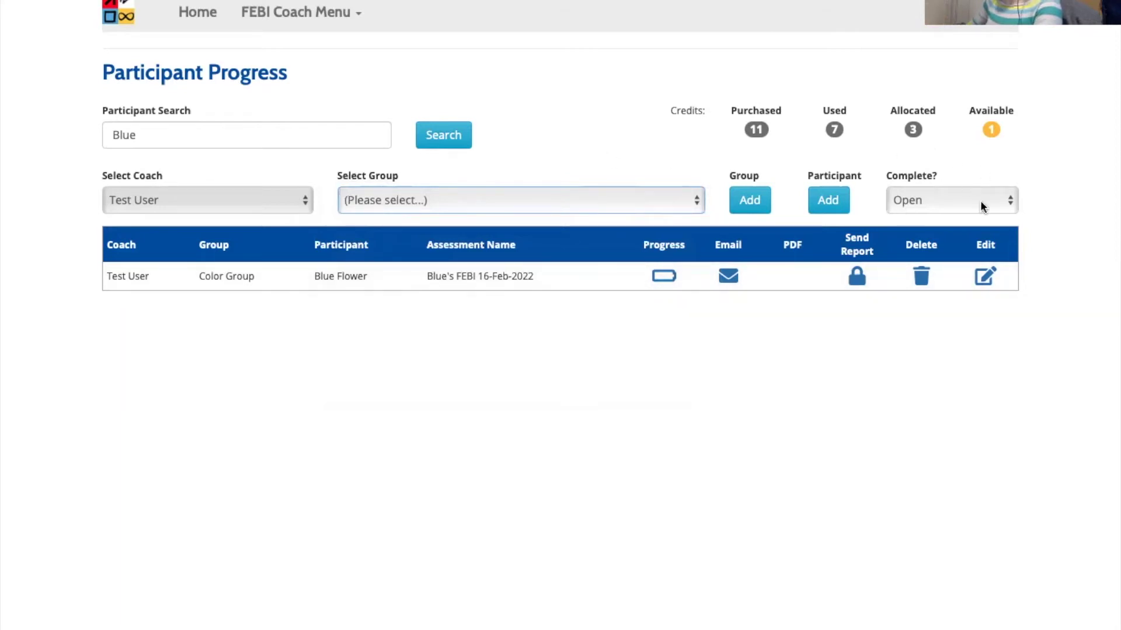
click(938, 191)
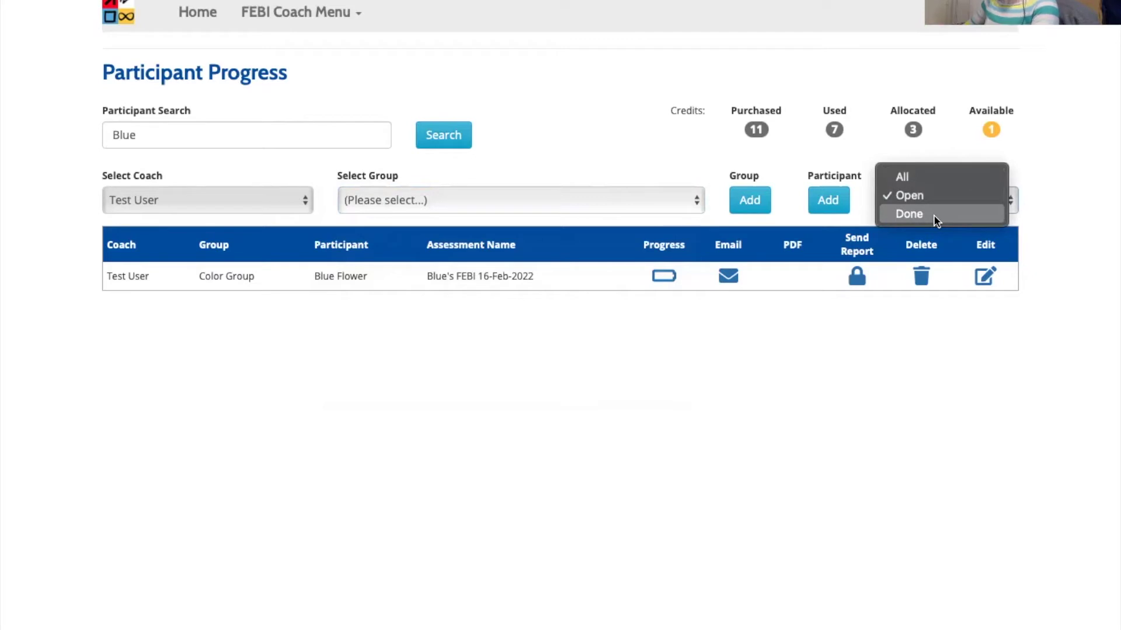
click(803, 145)
click(586, 197)
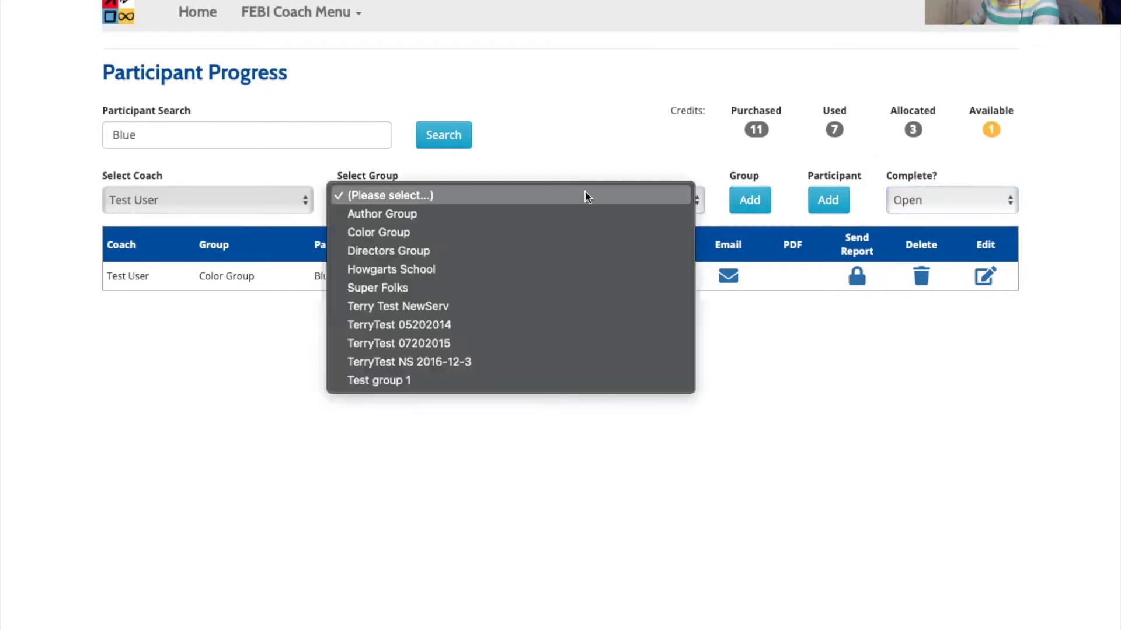
click(558, 164)
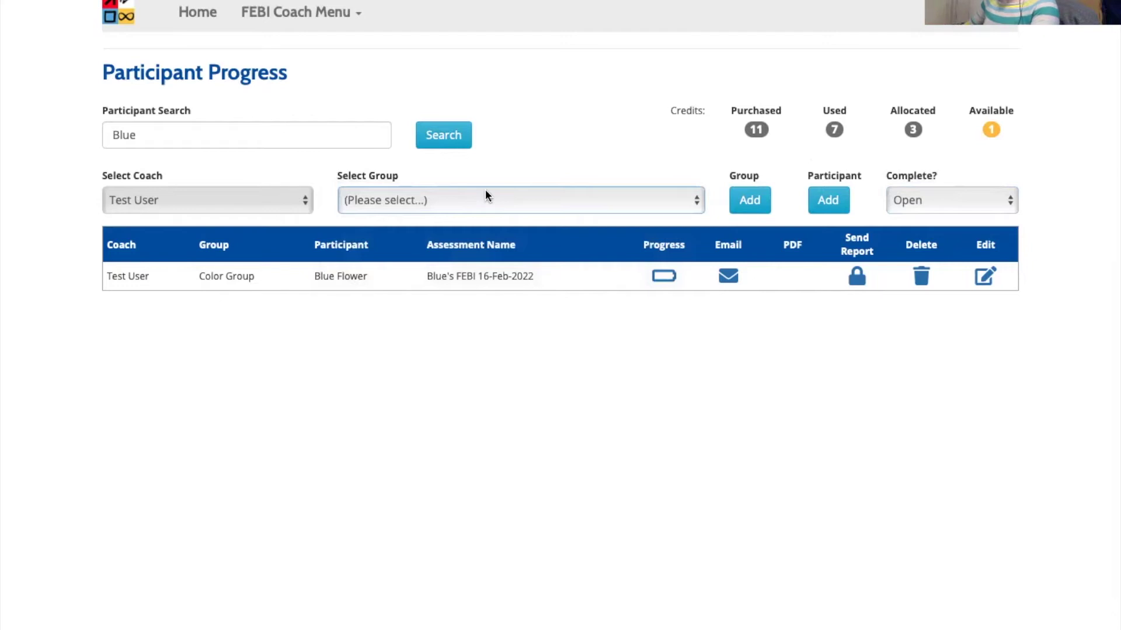
click(485, 191)
click(566, 140)
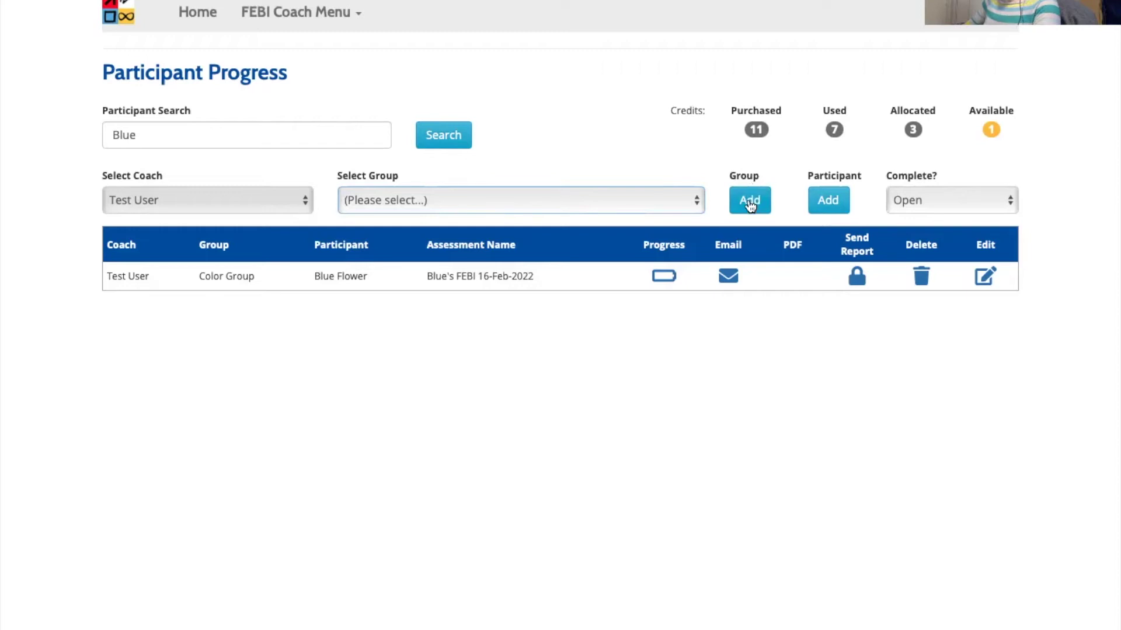
- Add a new group named 'Test group 3' and confirm it appears in the group list
click(299, 13)
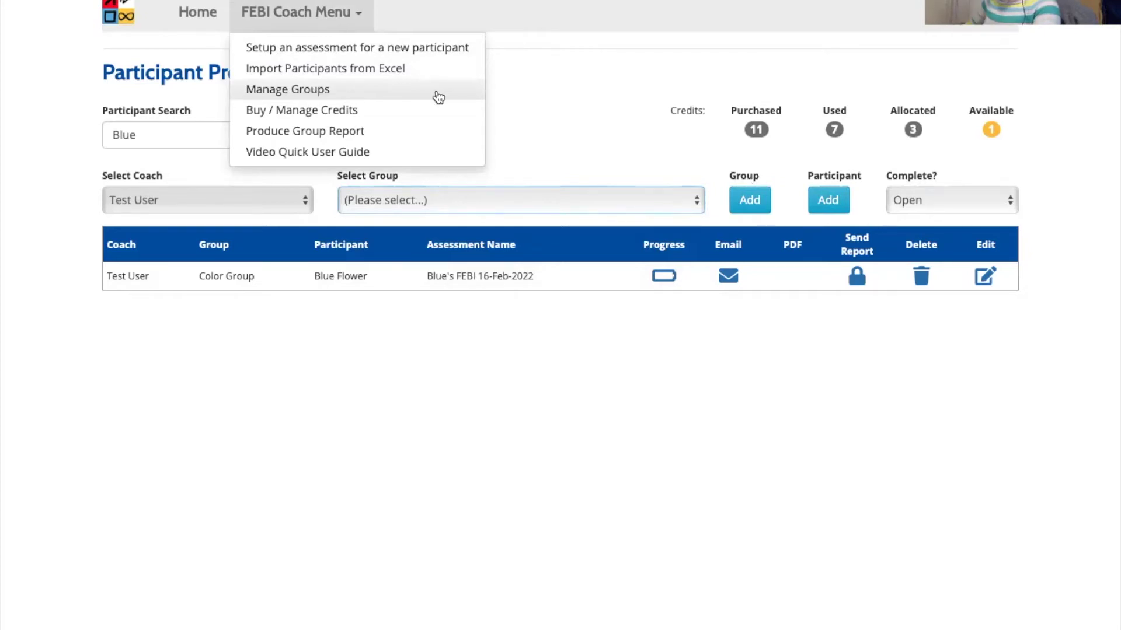
click(752, 204)
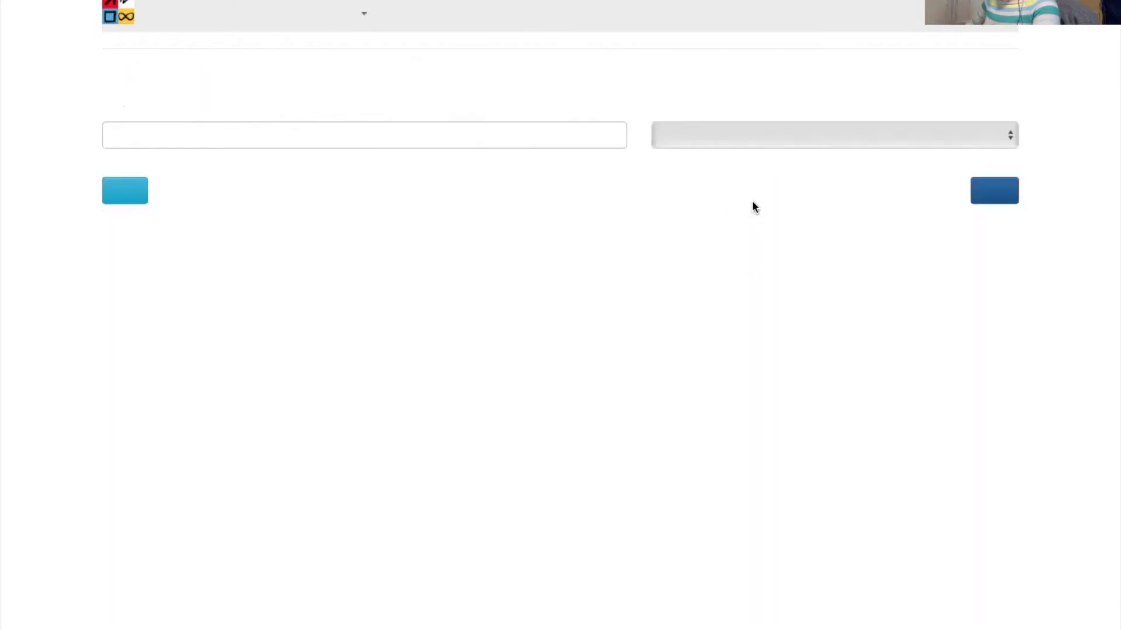
click(410, 132)
text(Test group 3)
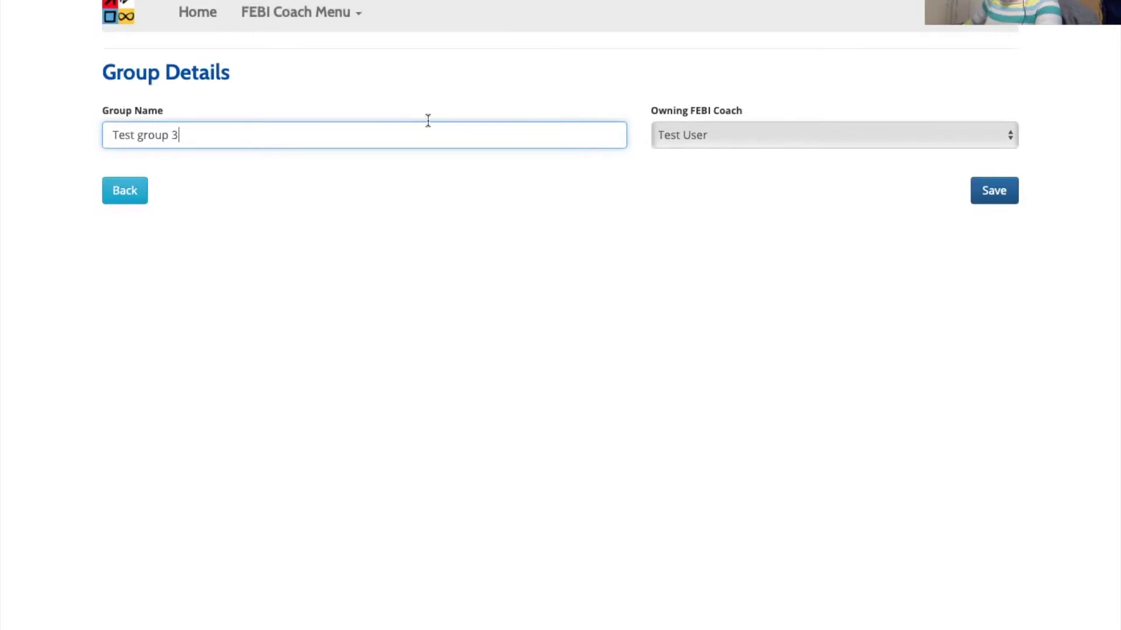
click(876, 218)
click(509, 192)
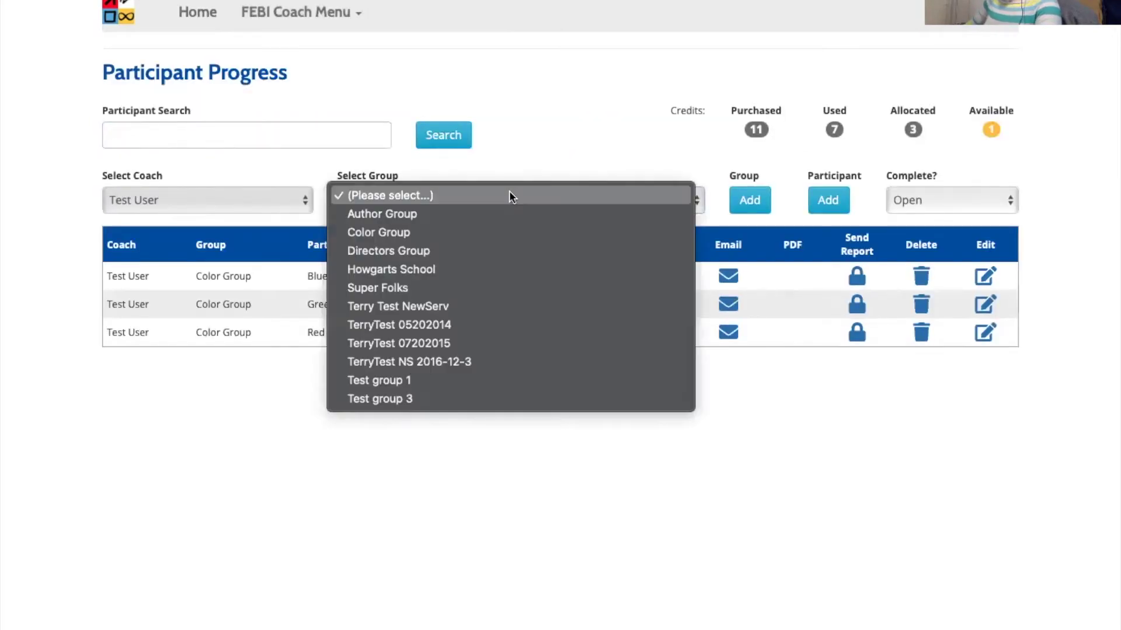
- Filter Participant Progress to Test group 3, which shows no assessments yet
click(429, 395)
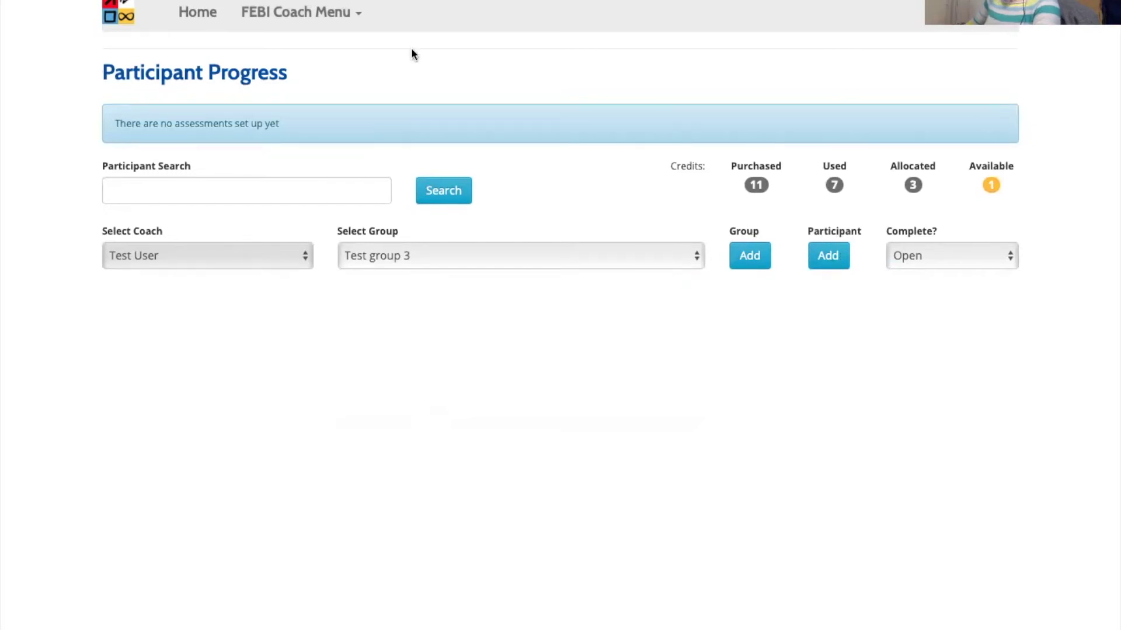
click(318, 14)
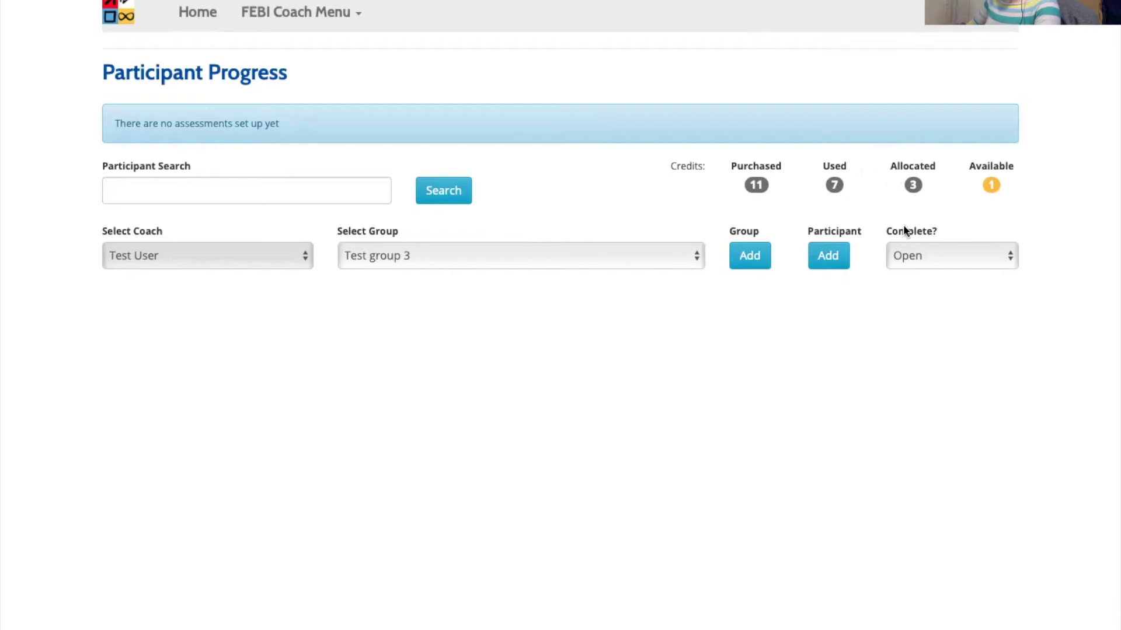
- Set Complete? to All and clear the group filter to (Please select...) to list all five assessments
click(919, 251)
click(920, 234)
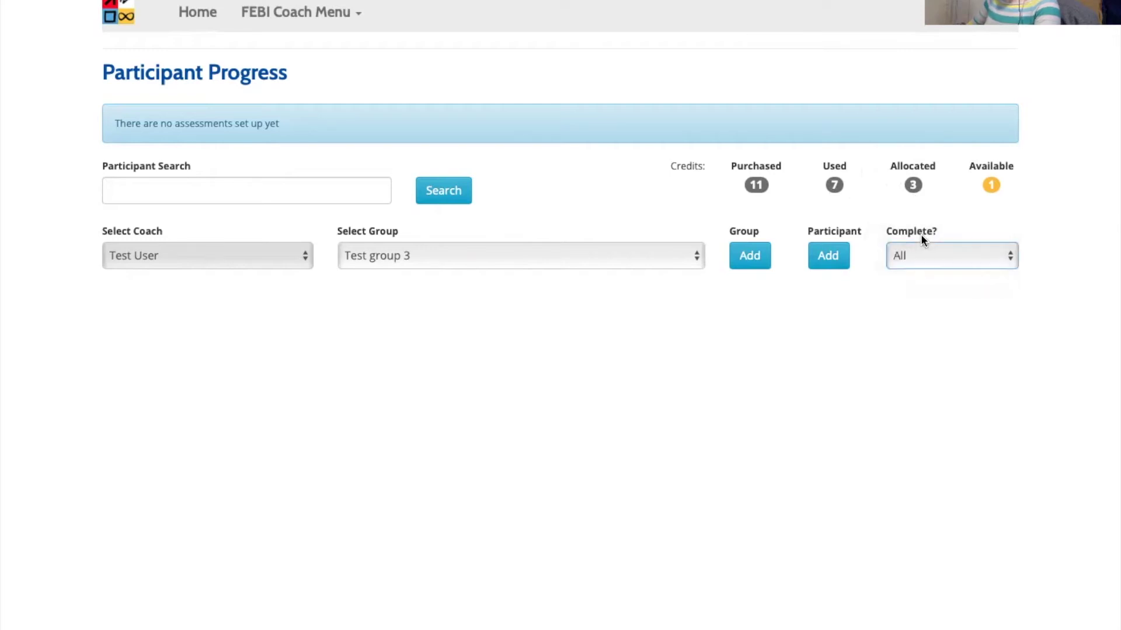
click(409, 251)
click(424, 49)
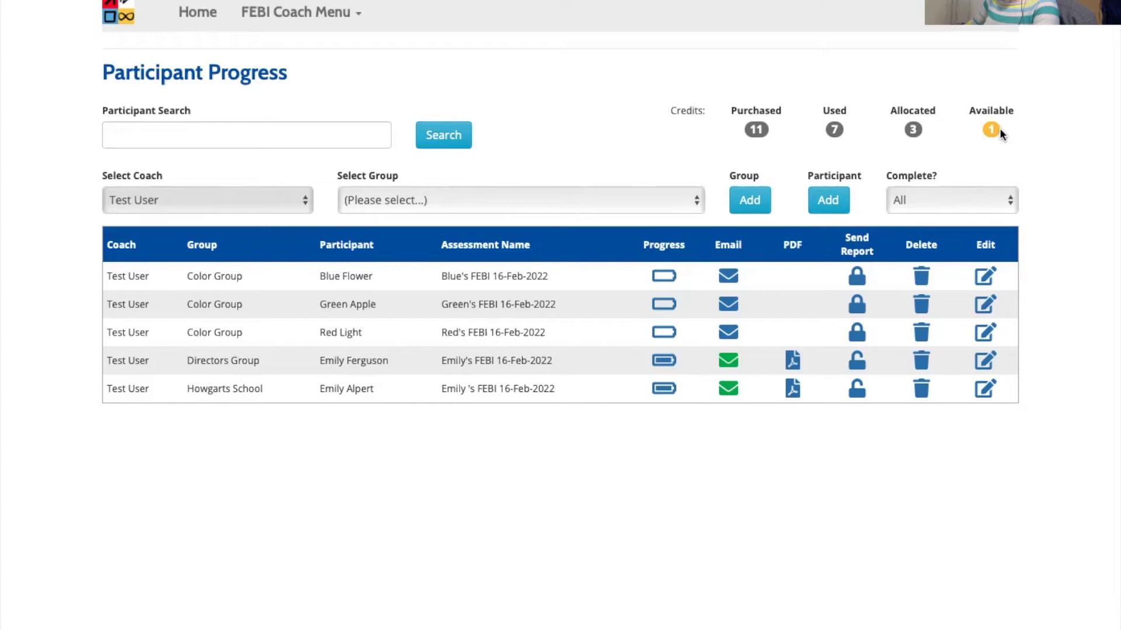
click(301, 12)
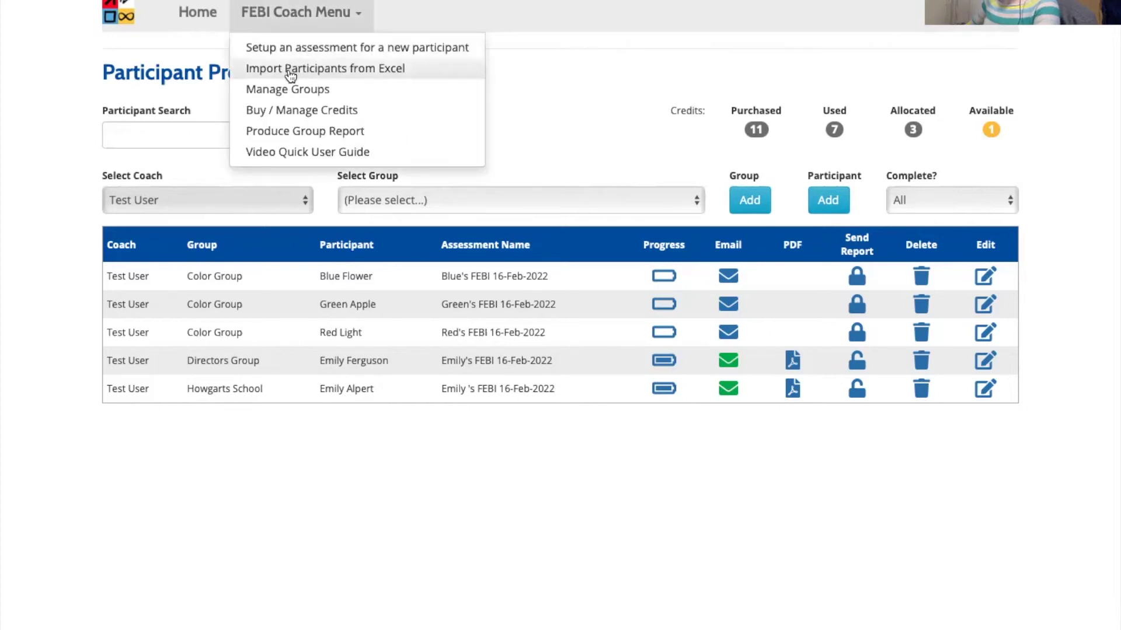
- Open Import Participants from Excel and review the default group options without choosing one
click(287, 68)
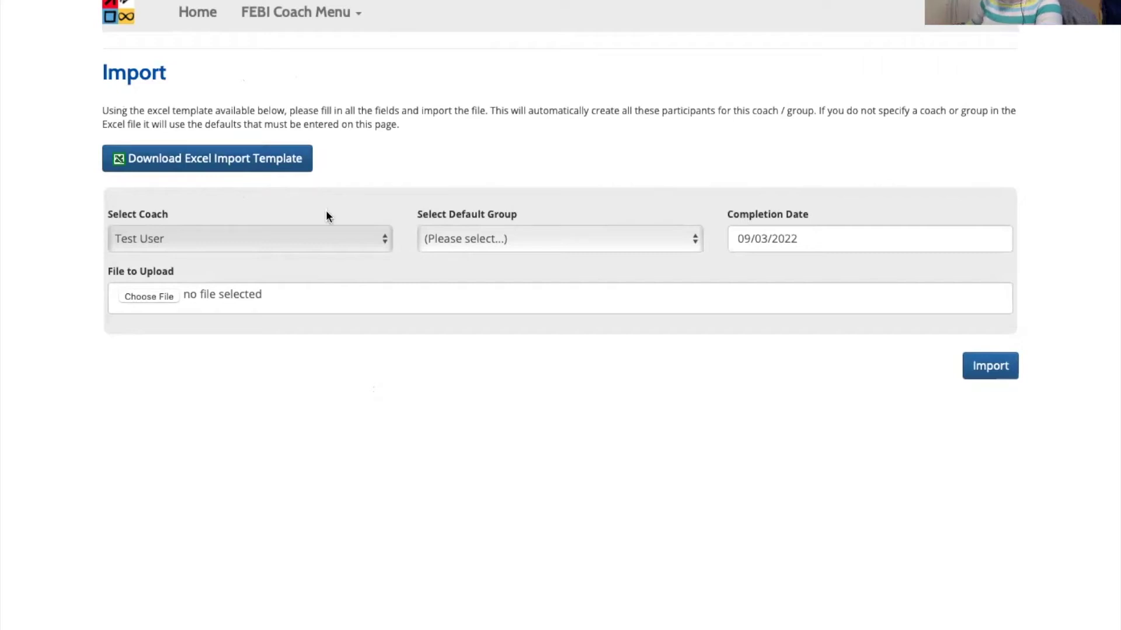
click(474, 236)
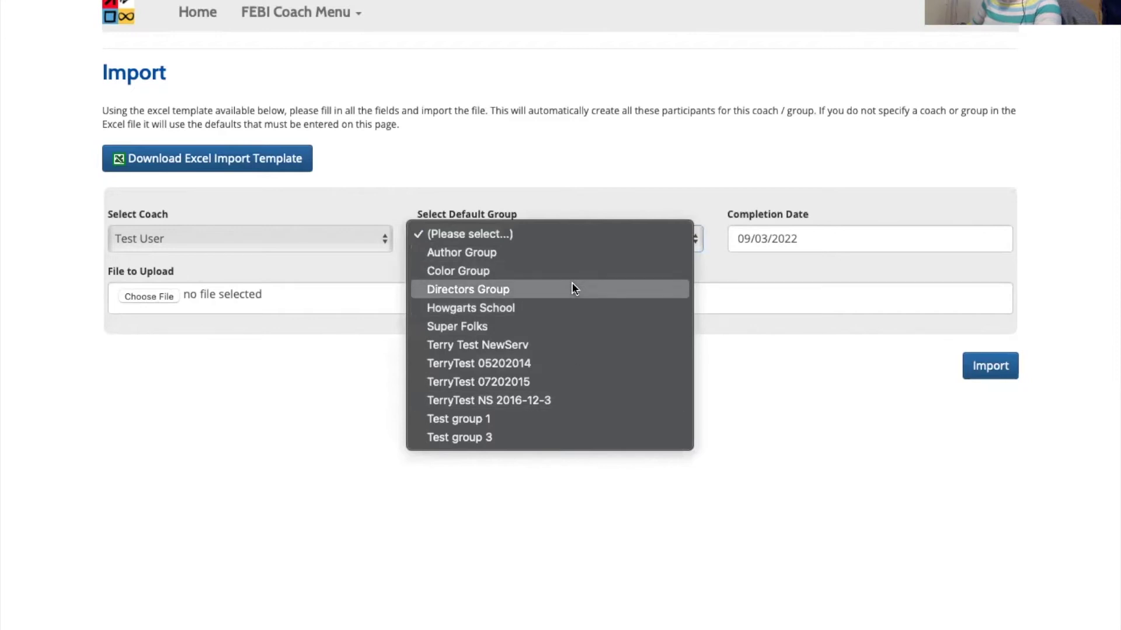
click(803, 262)
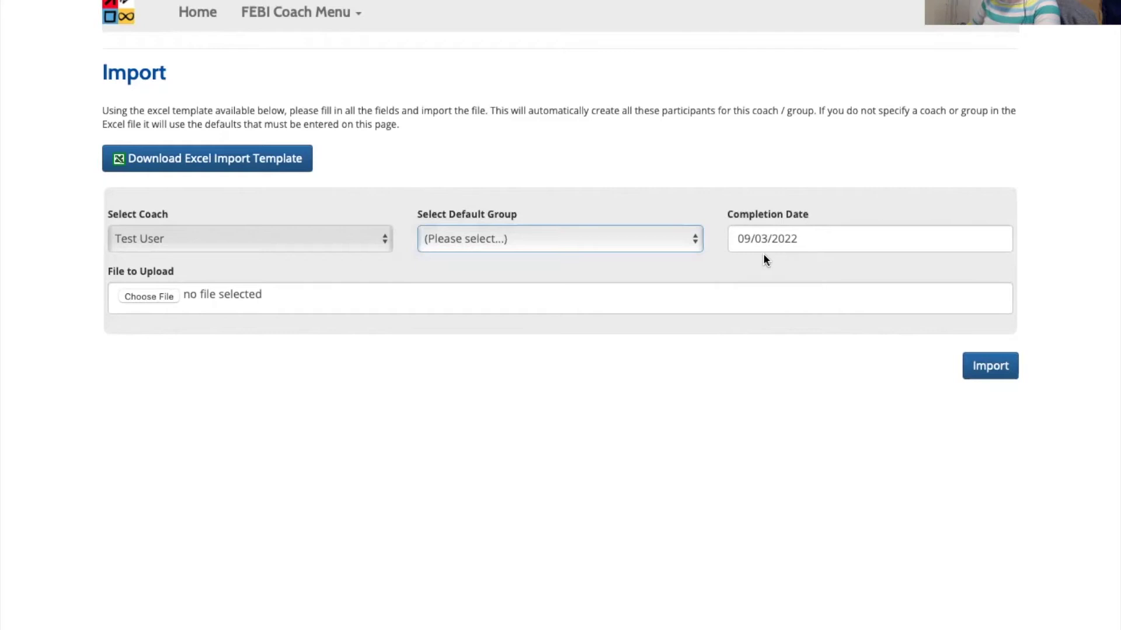
click(1046, 378)
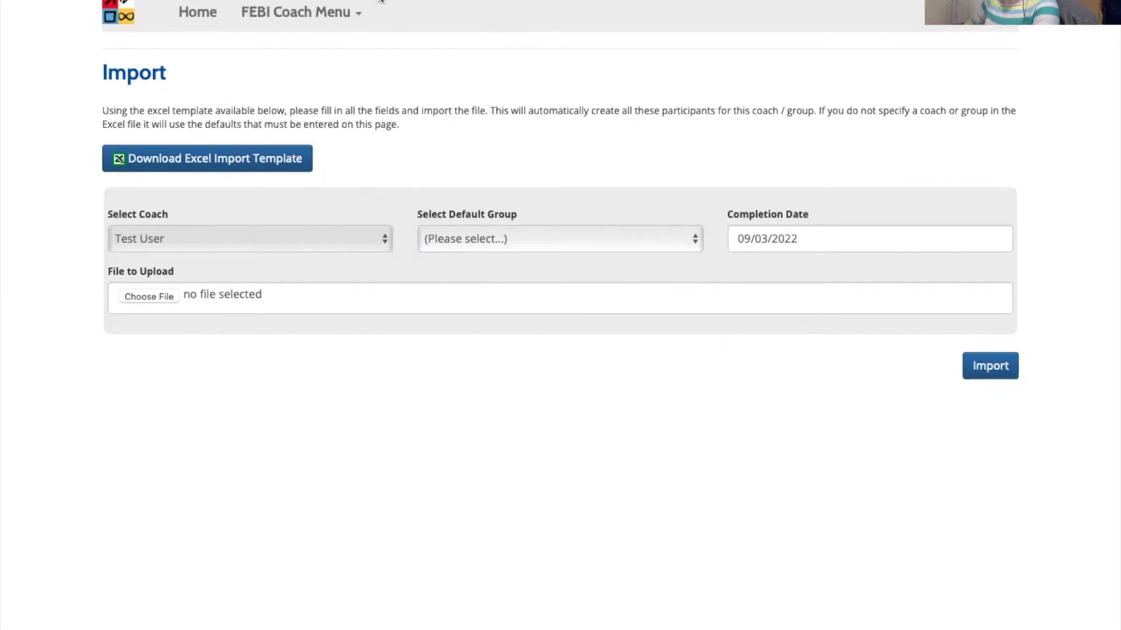
click(285, 128)
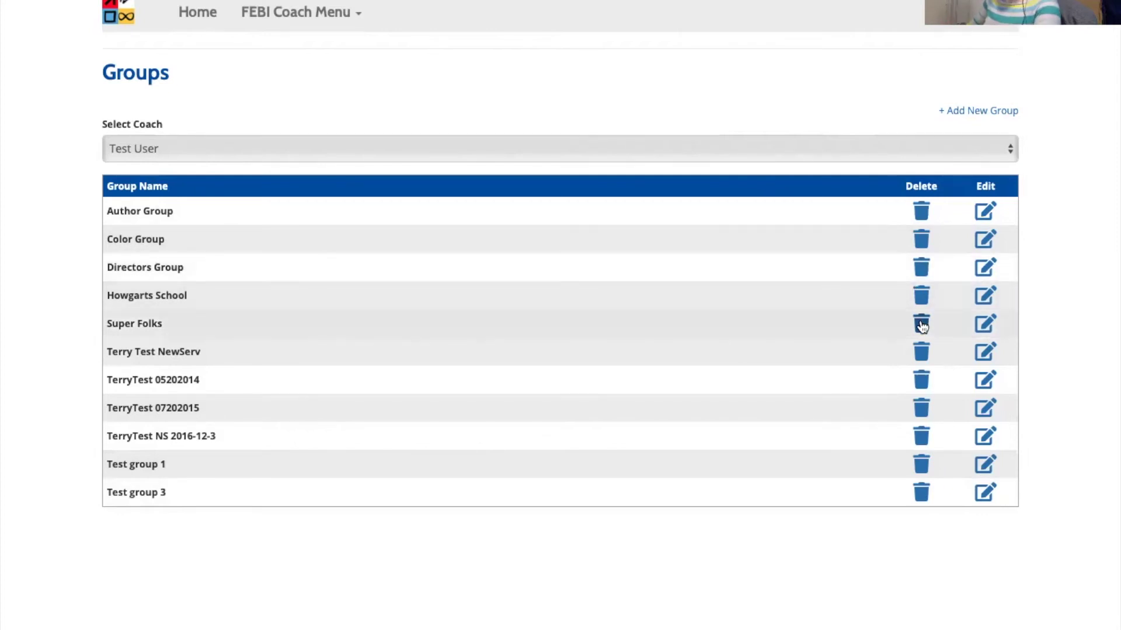
- Rename group TerryTest 05202014 to 'TerryTest 05202014 1' and save it
click(983, 383)
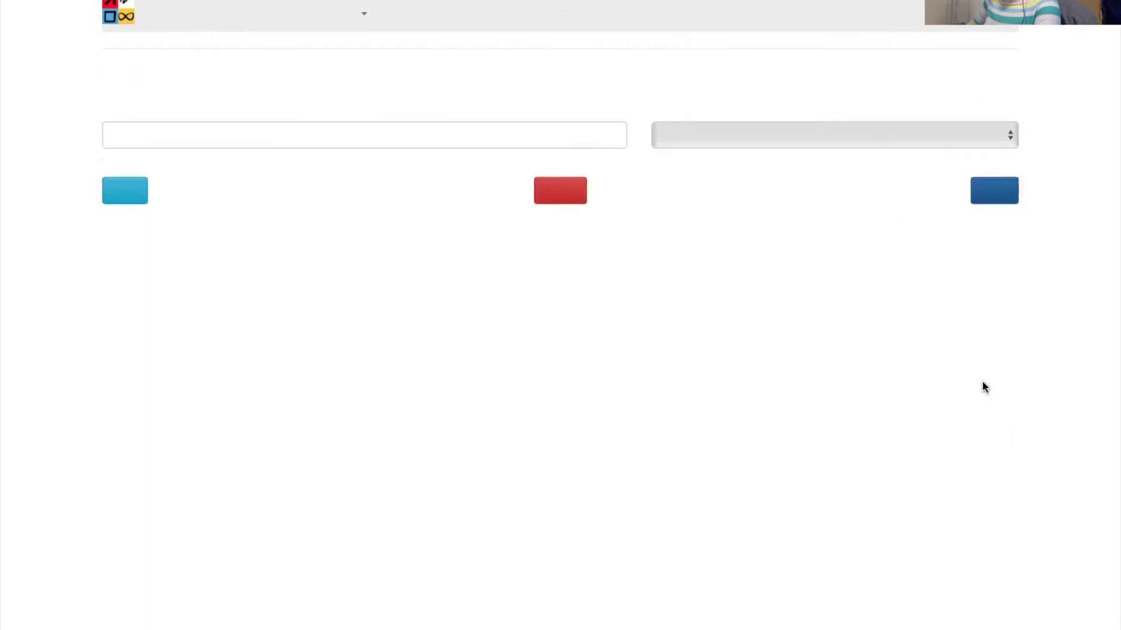
click(379, 132)
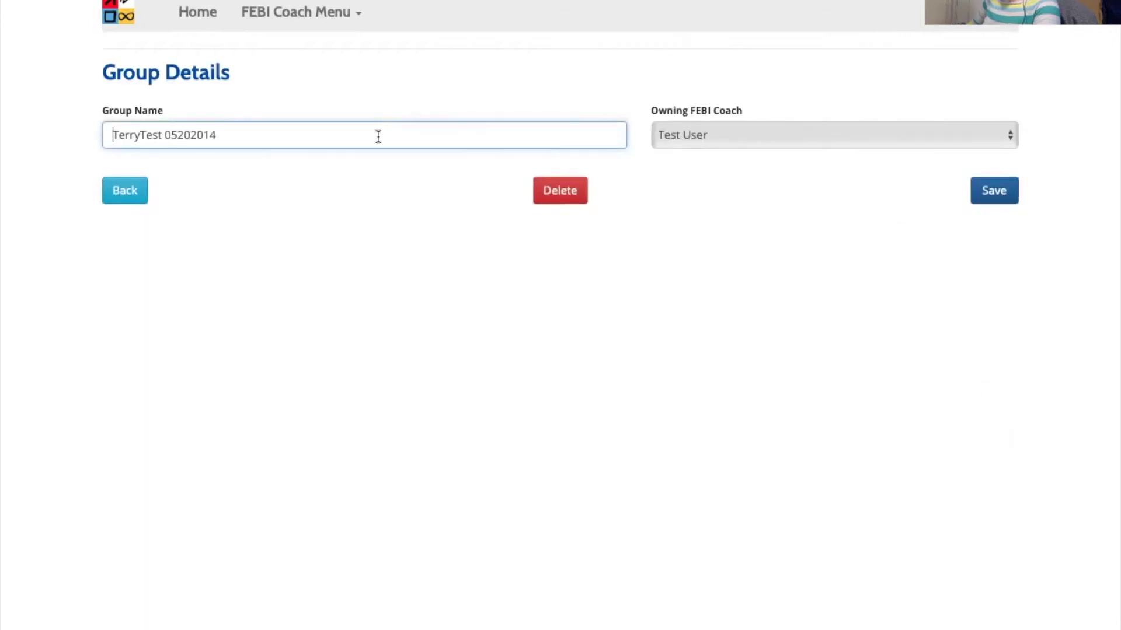
text(1)
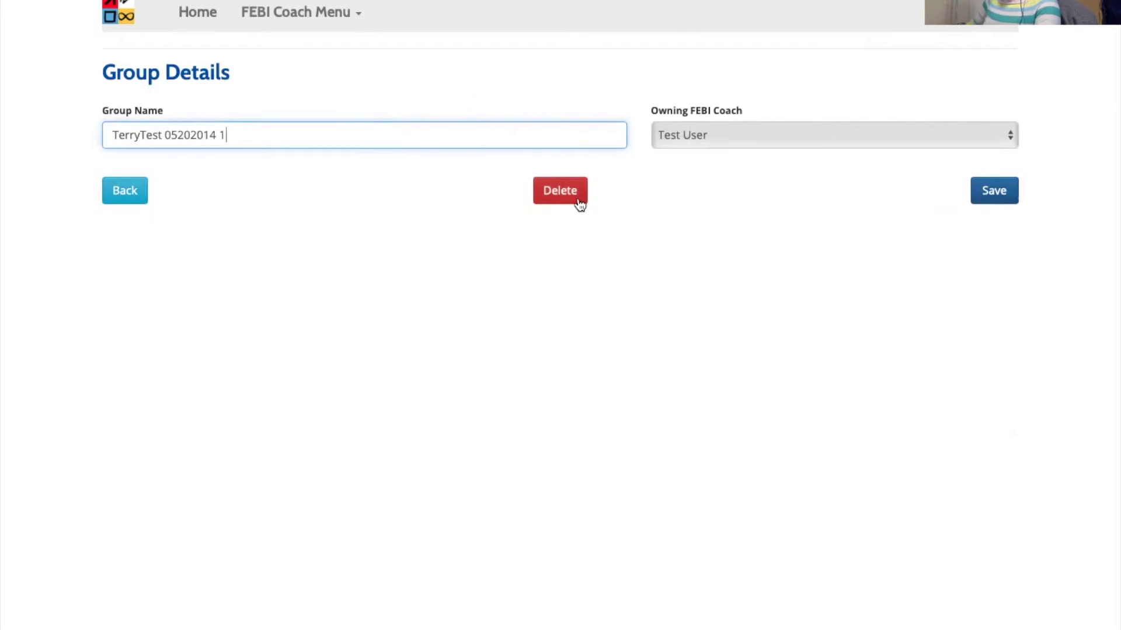
click(997, 203)
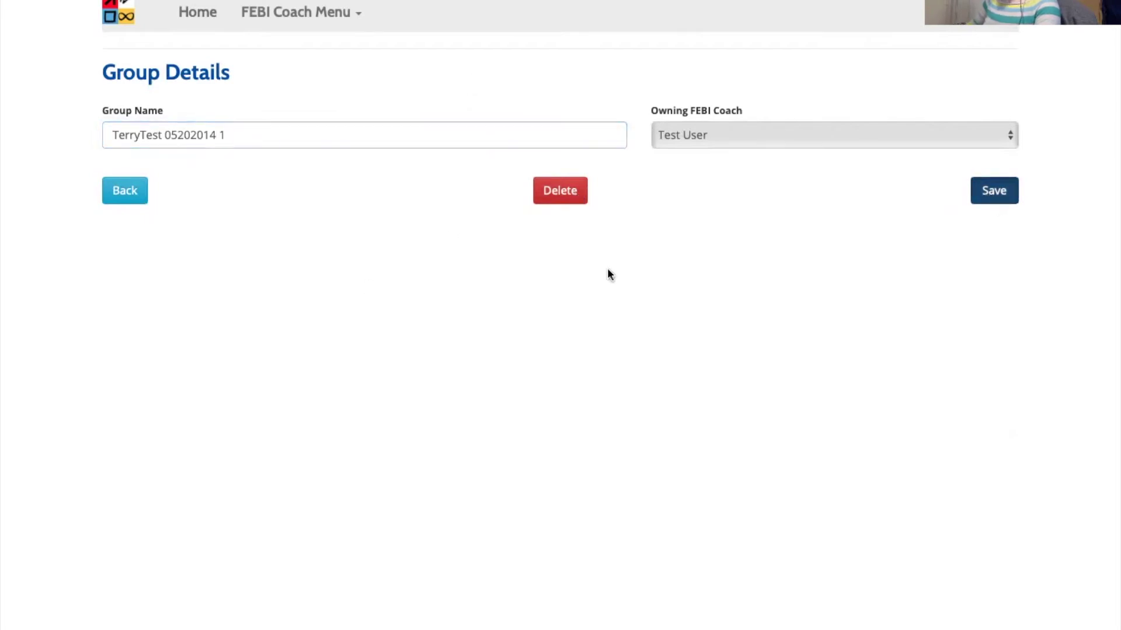
right_click(250, 374)
click(228, 382)
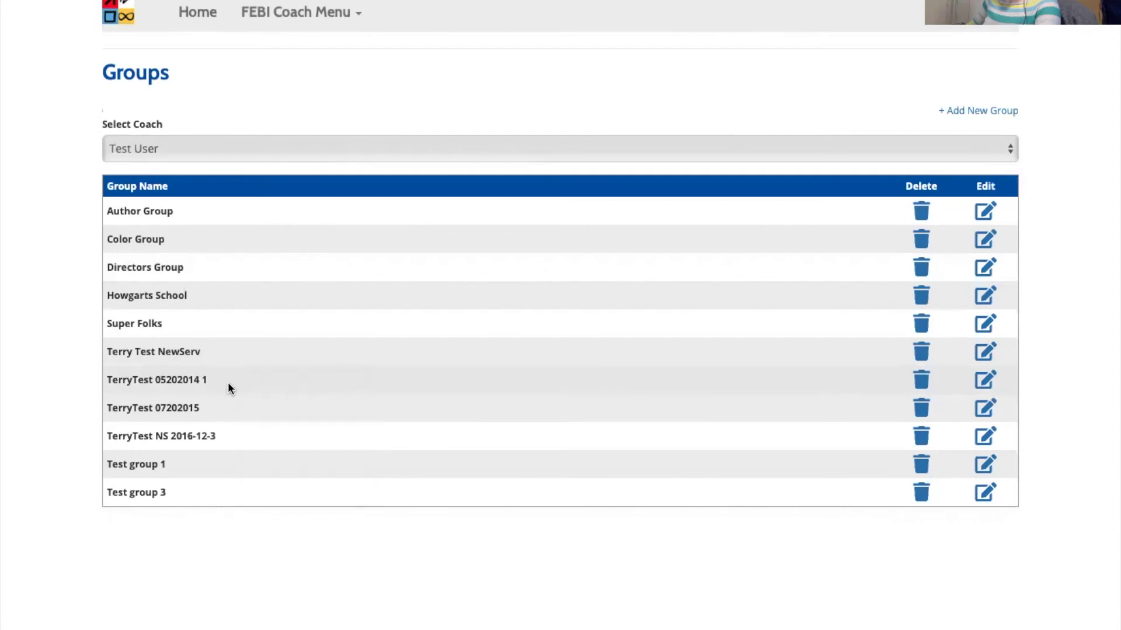
- Go to Buy / Manage Credits and view the price per unit for each quantity band
mouse_move(339, 14)
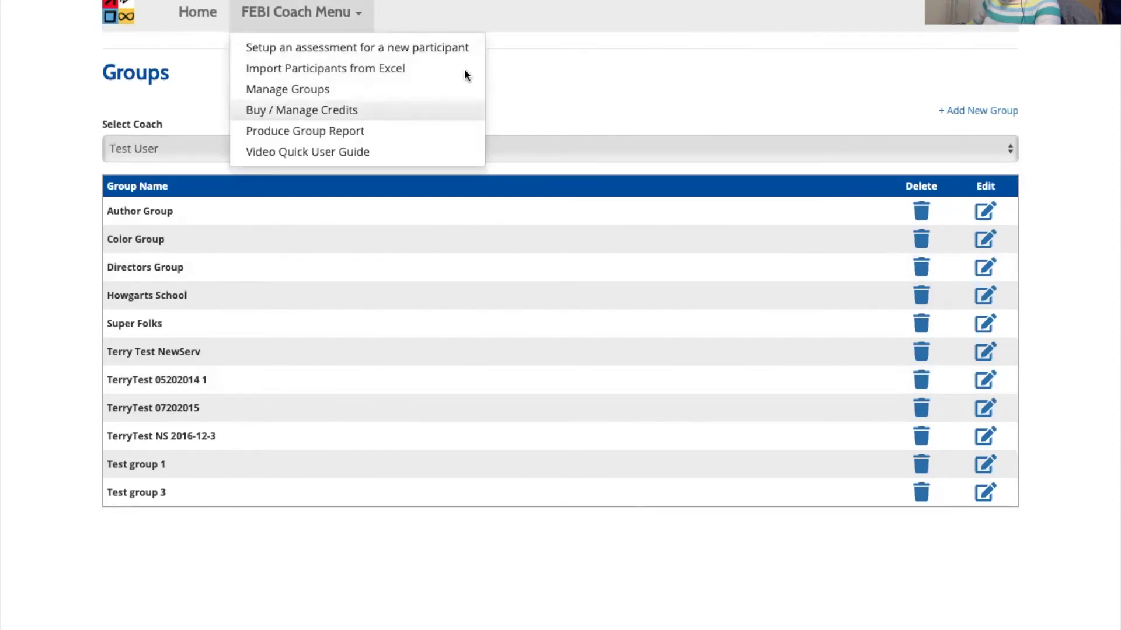
click(469, 110)
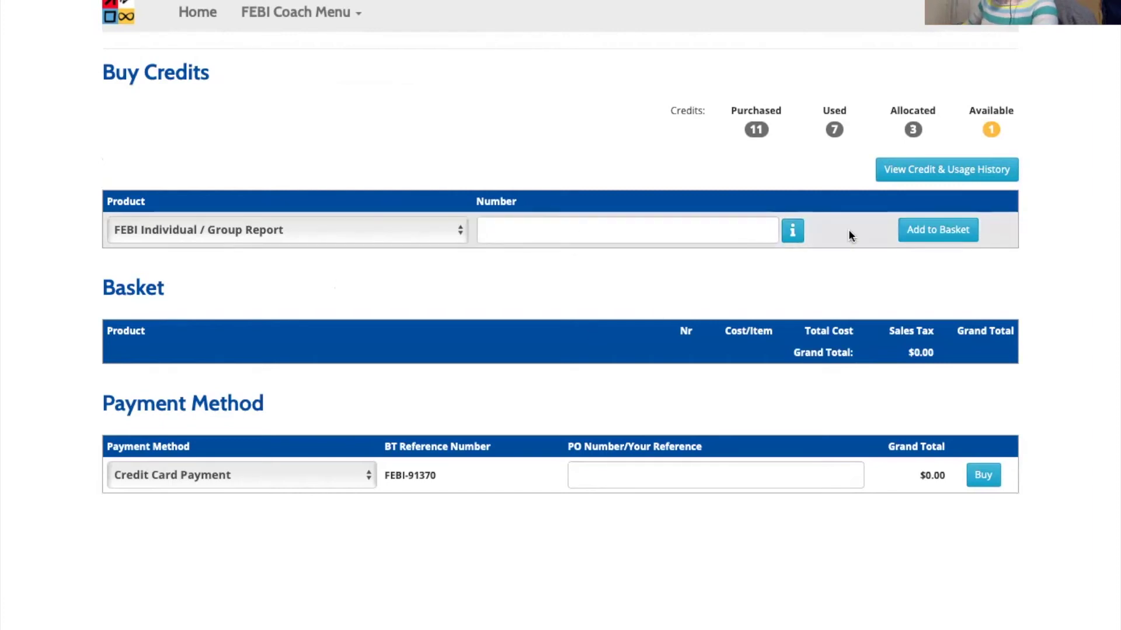
click(798, 234)
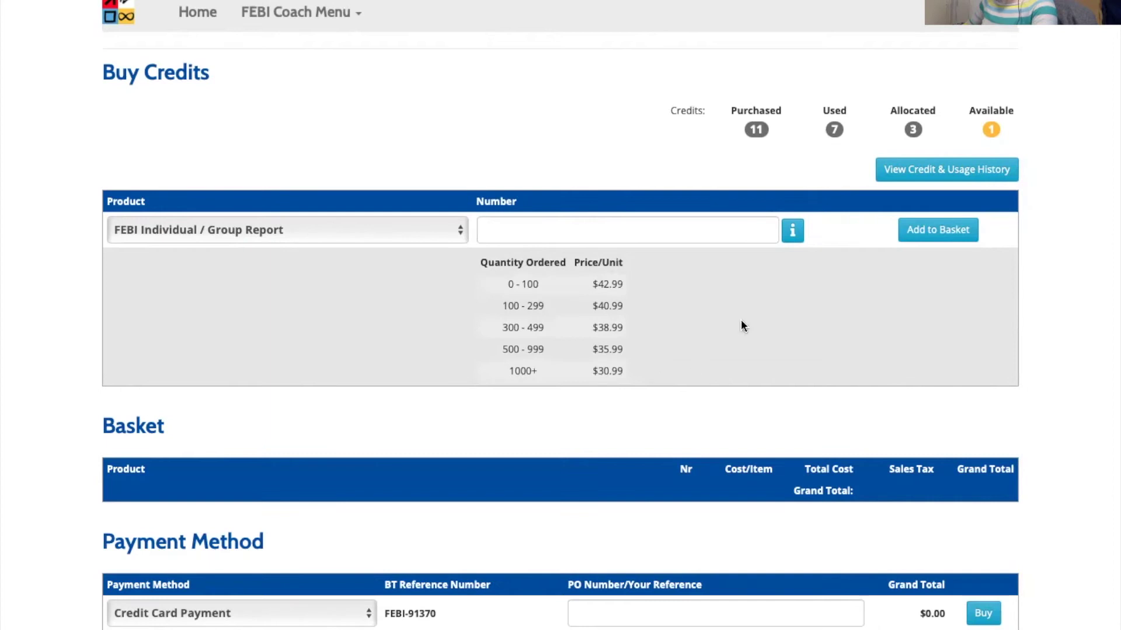
- Add 101 report credits to the basket for a $4,139.99 total, leaving Payment Method unchanged
click(667, 239)
text(101)
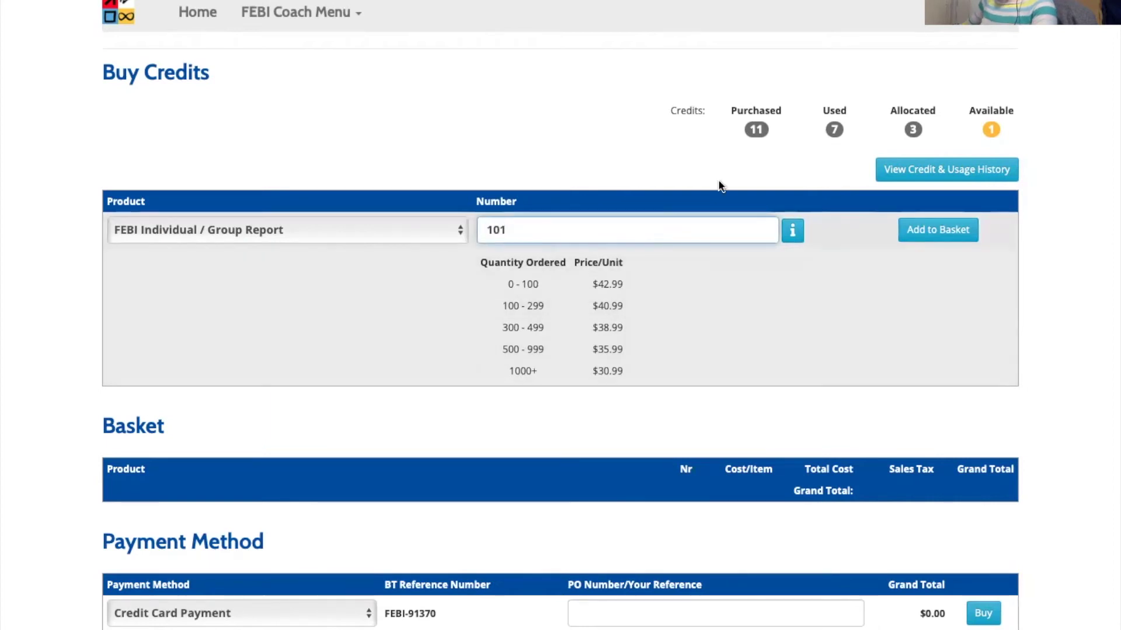
click(954, 232)
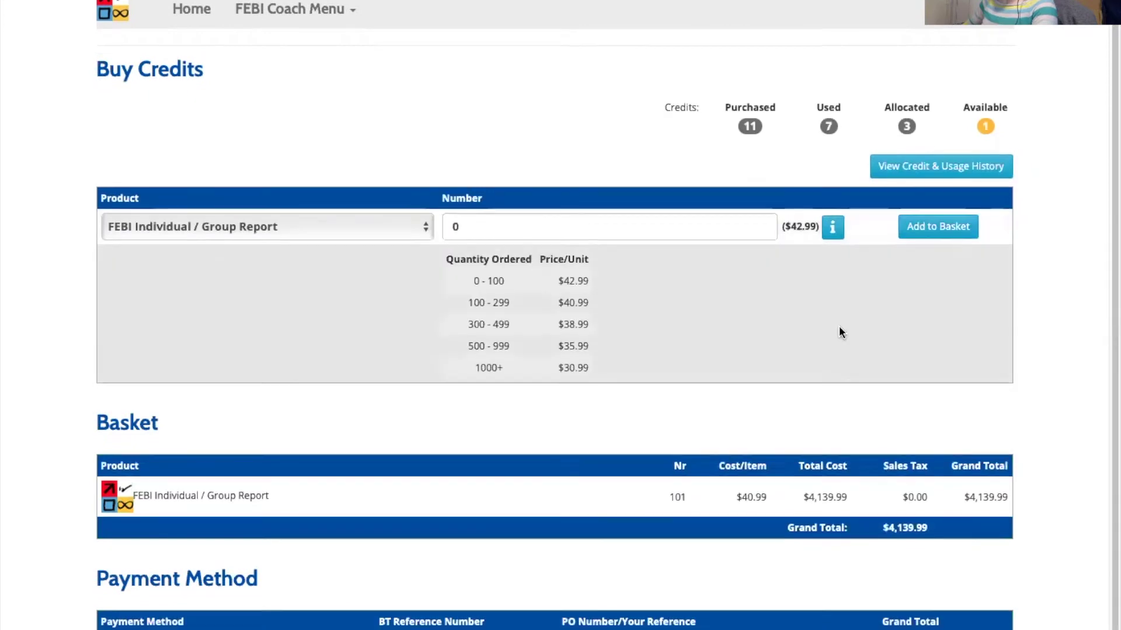
scroll(839, 332, down, 1)
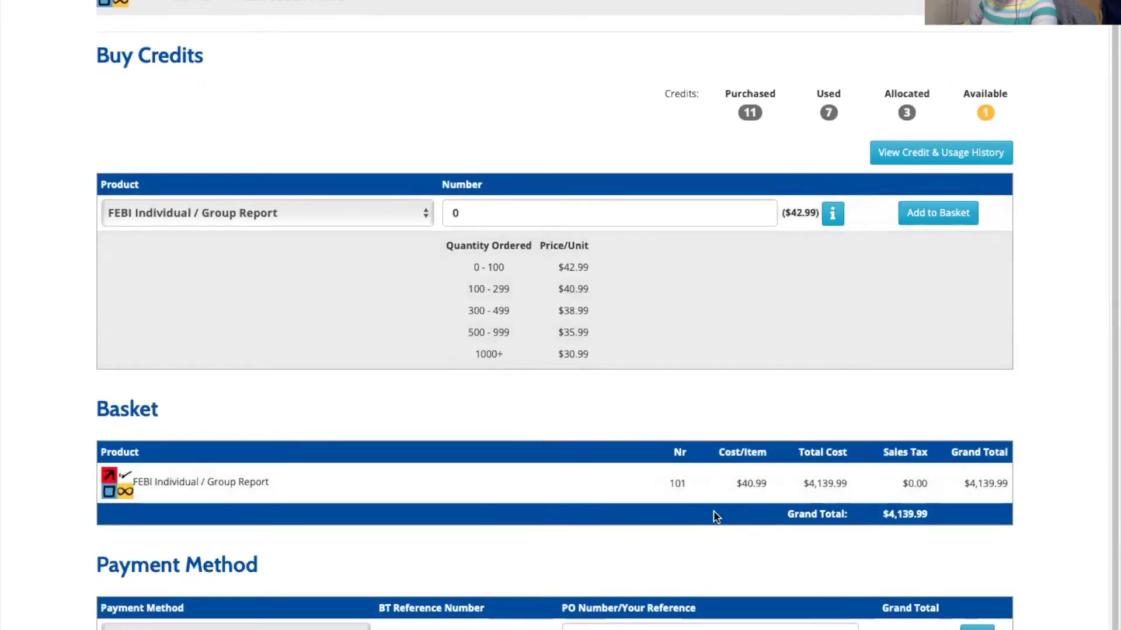
click(235, 628)
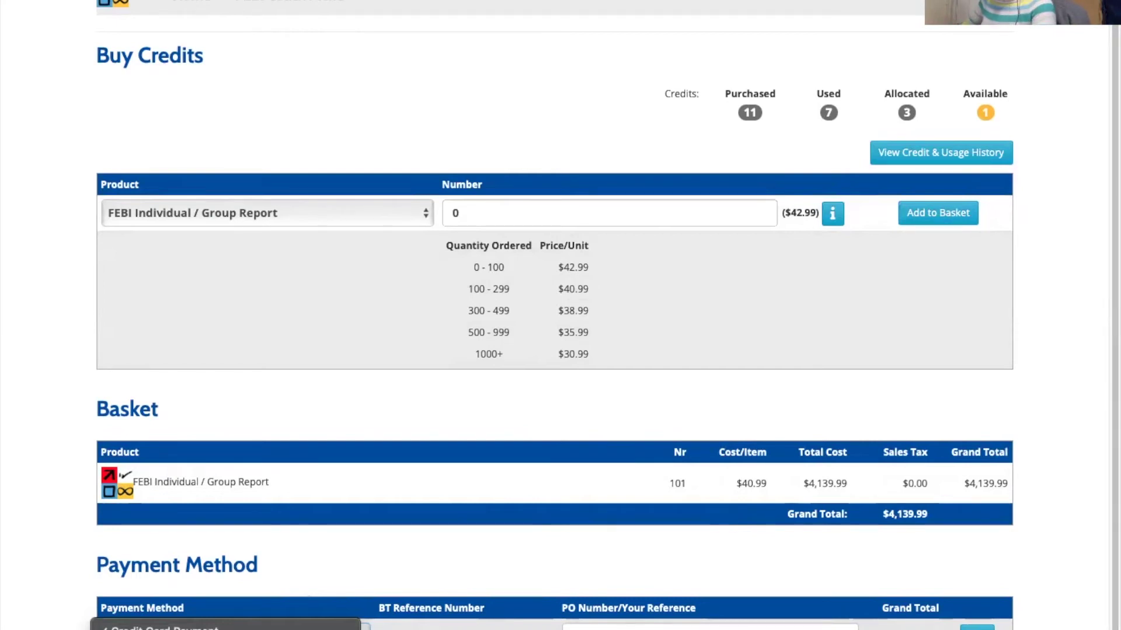
click(429, 530)
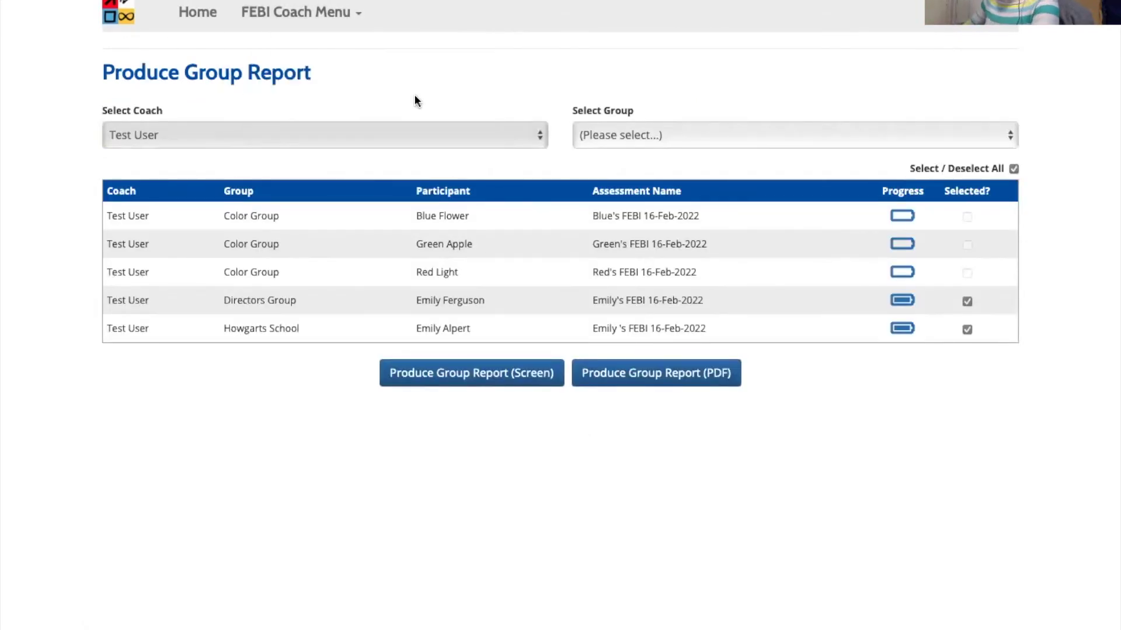
- Deselect all report participants except the Directors Group participant, with no group filter set
click(642, 133)
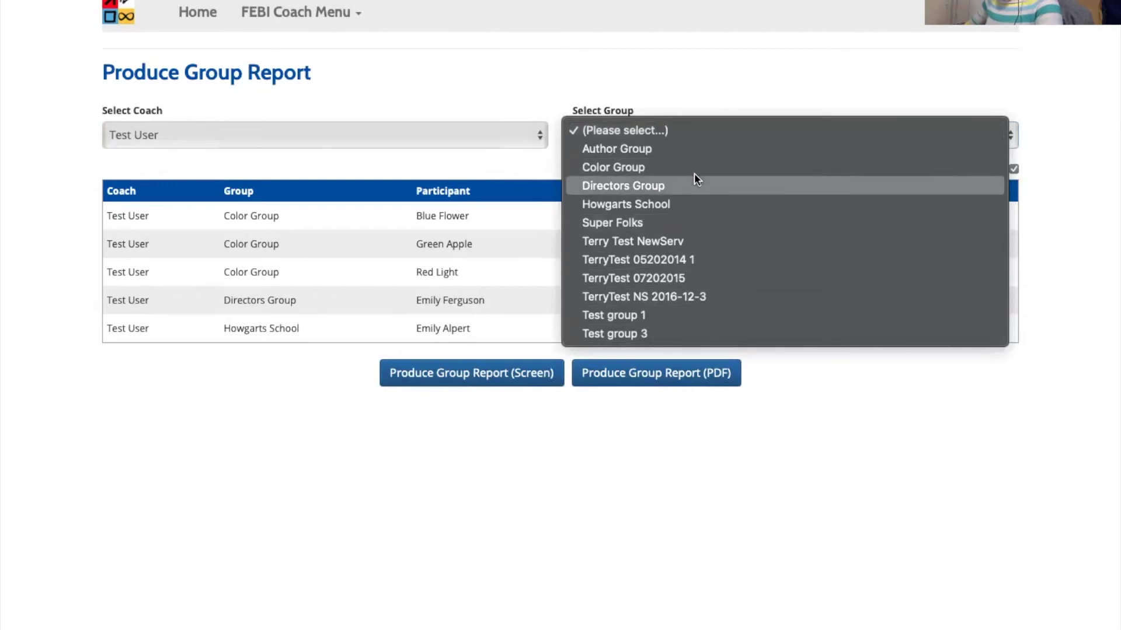
click(622, 44)
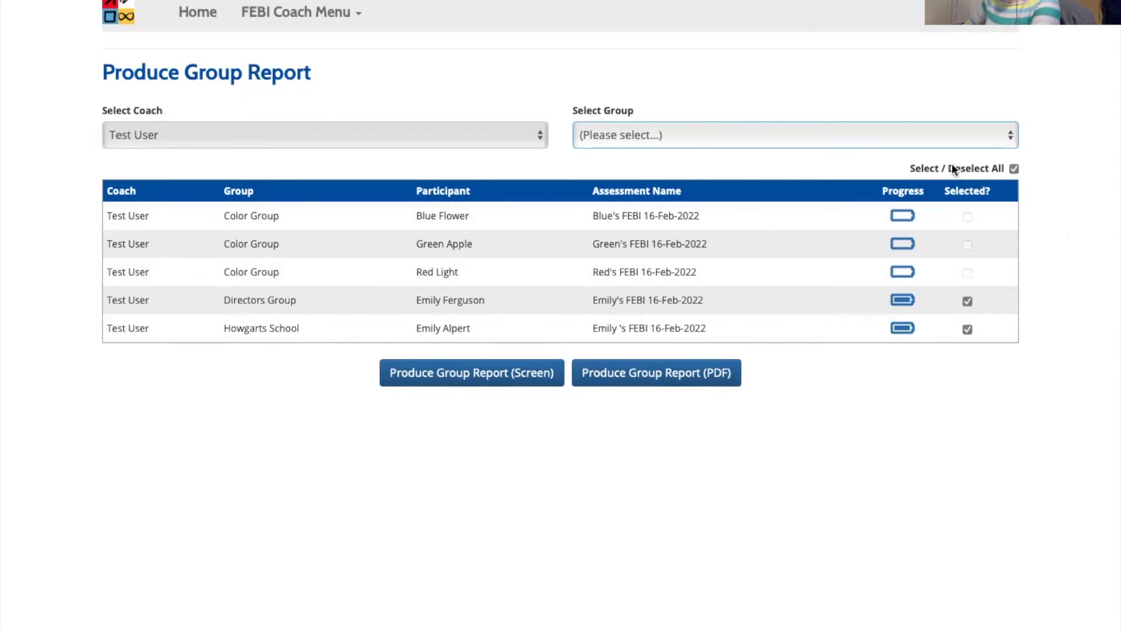
click(1015, 169)
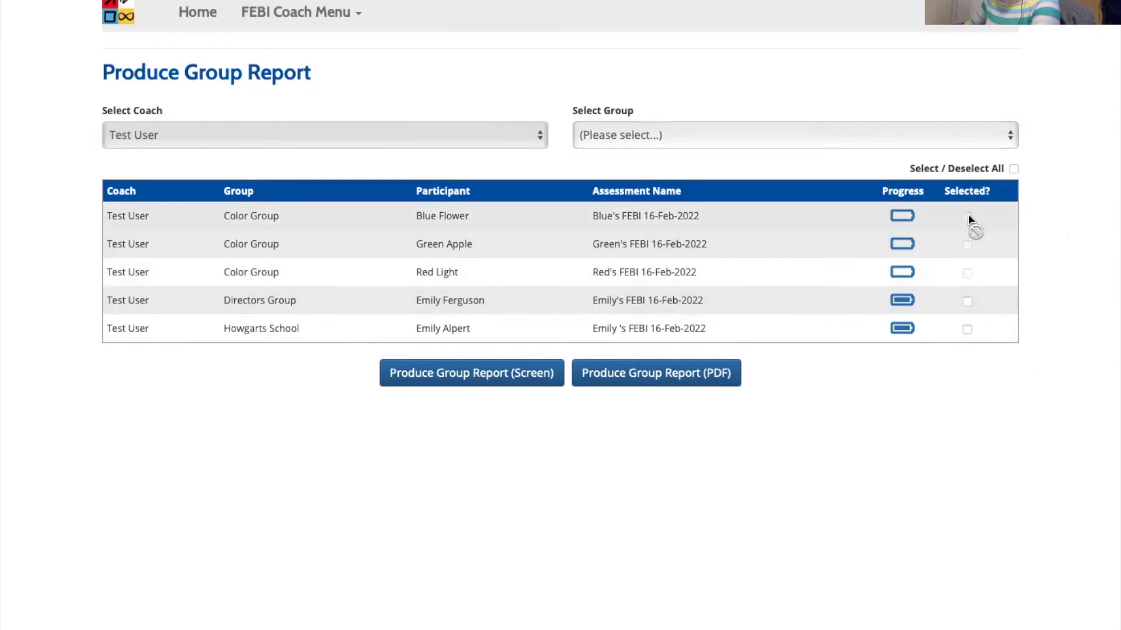
click(967, 302)
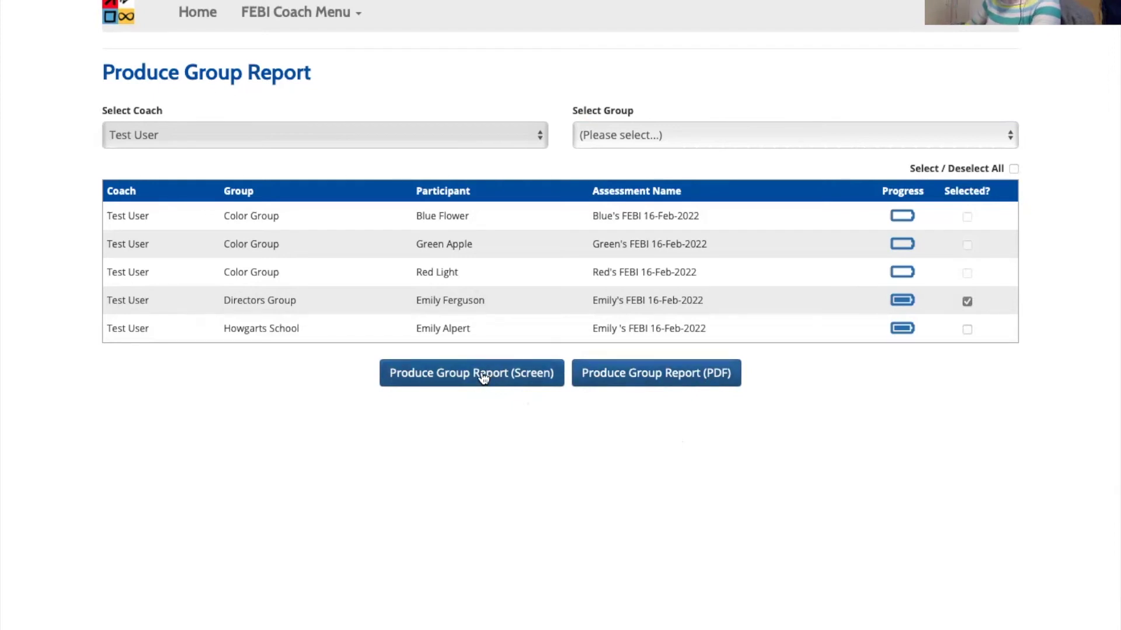
click(199, 13)
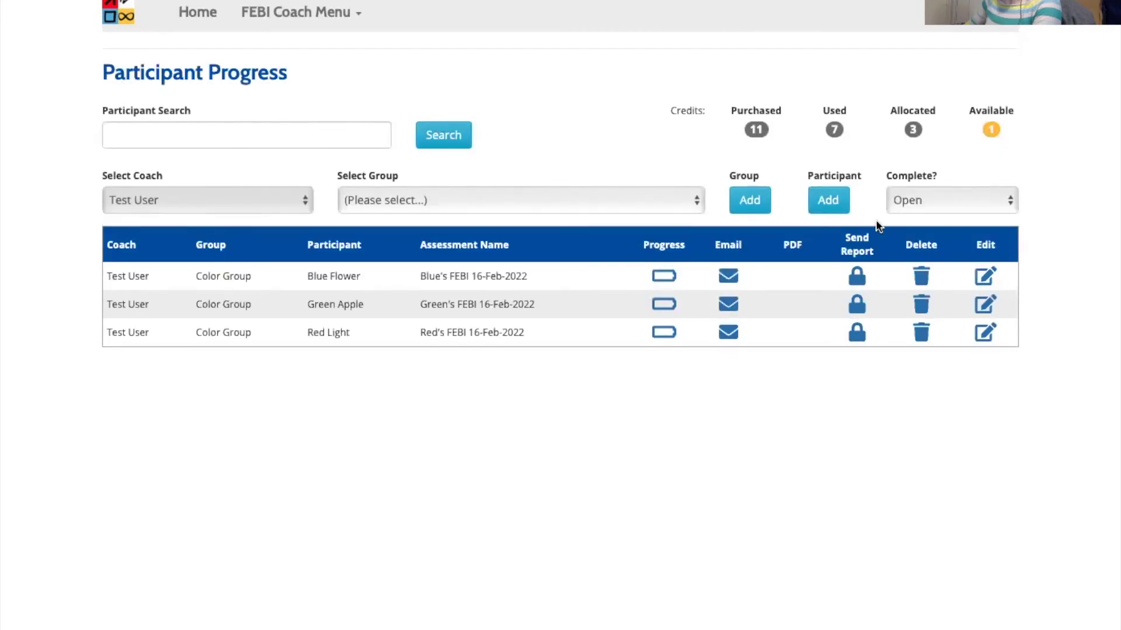
- Add a new participant, entering their first name, last name and e-mail address
click(829, 200)
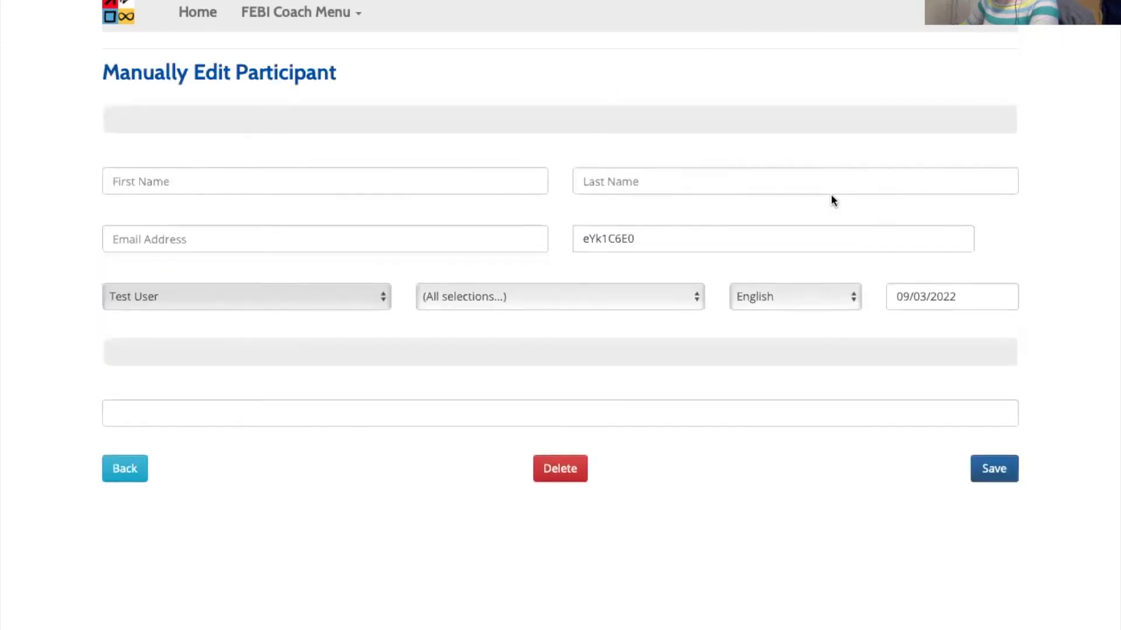
click(479, 186)
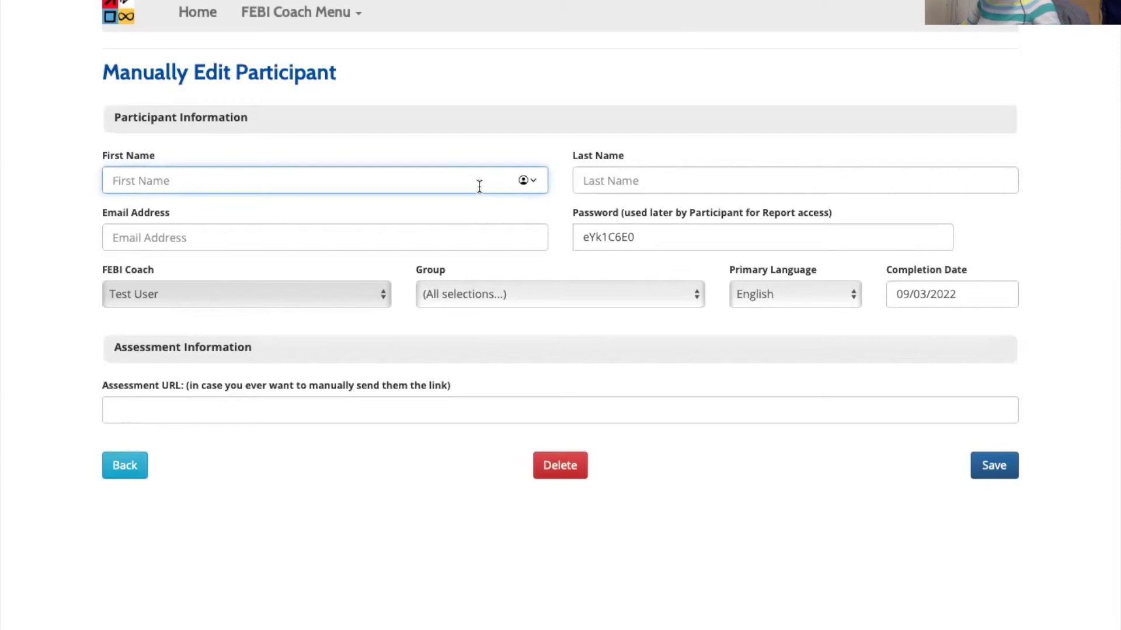
text(Wonder)
key(Tab)
text(Woman)
click(174, 225)
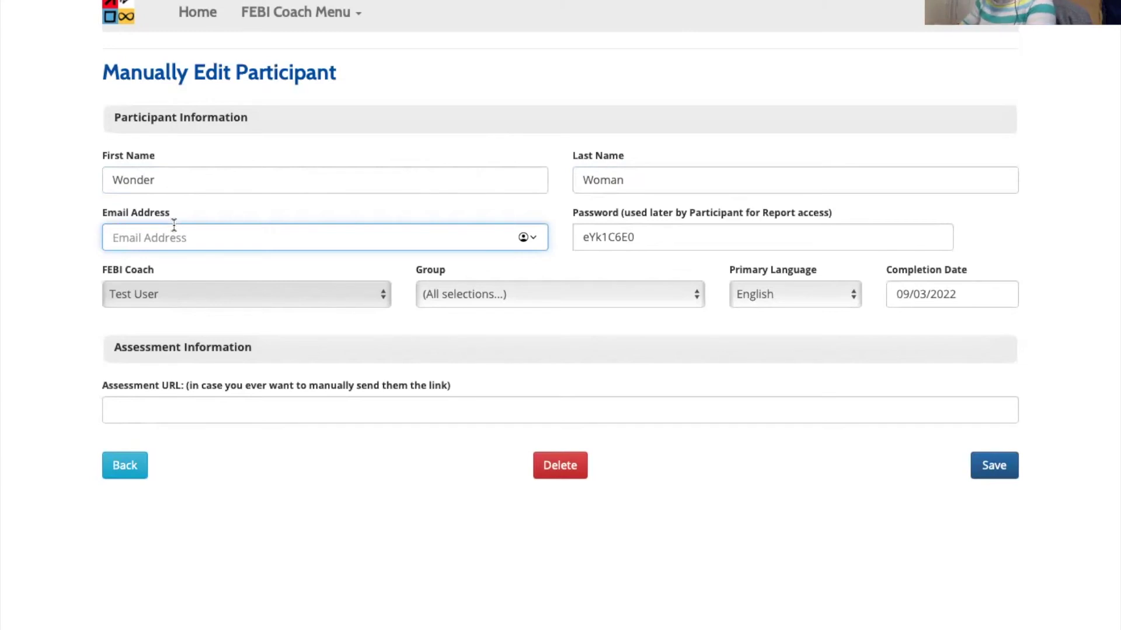
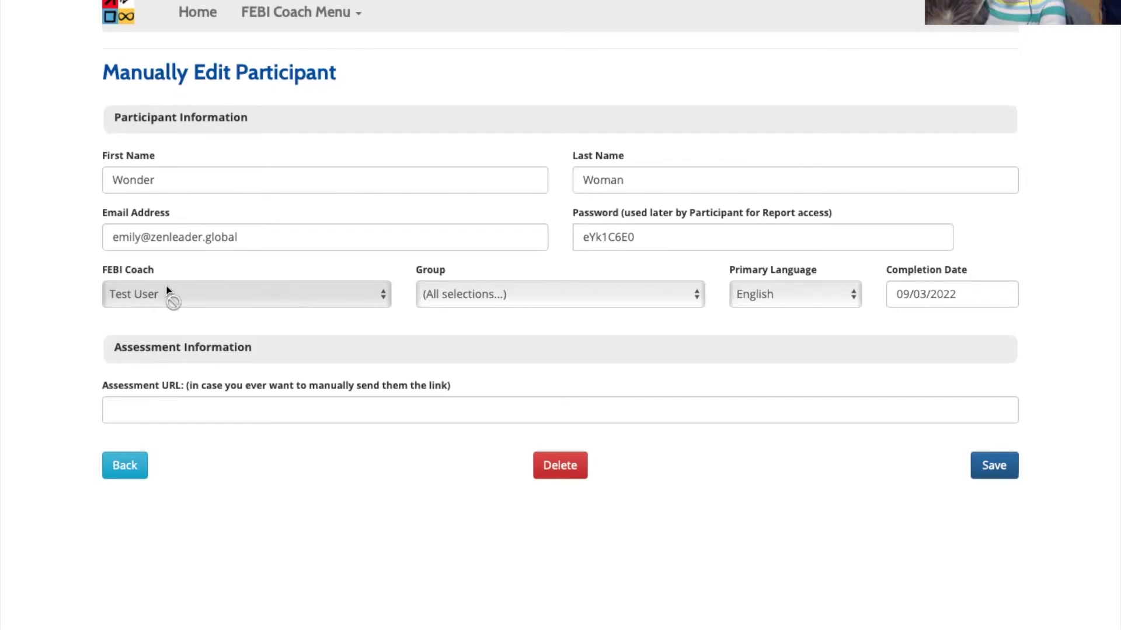
- Assign the new participant to the Super Folks group, keep English as primary language, and save
click(528, 294)
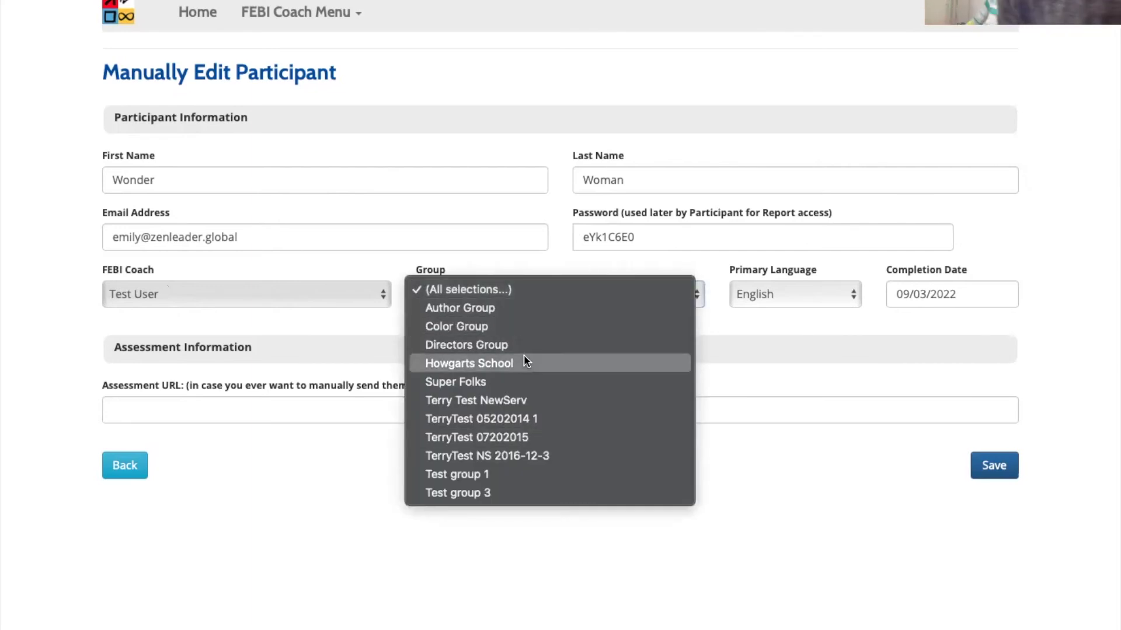
click(526, 382)
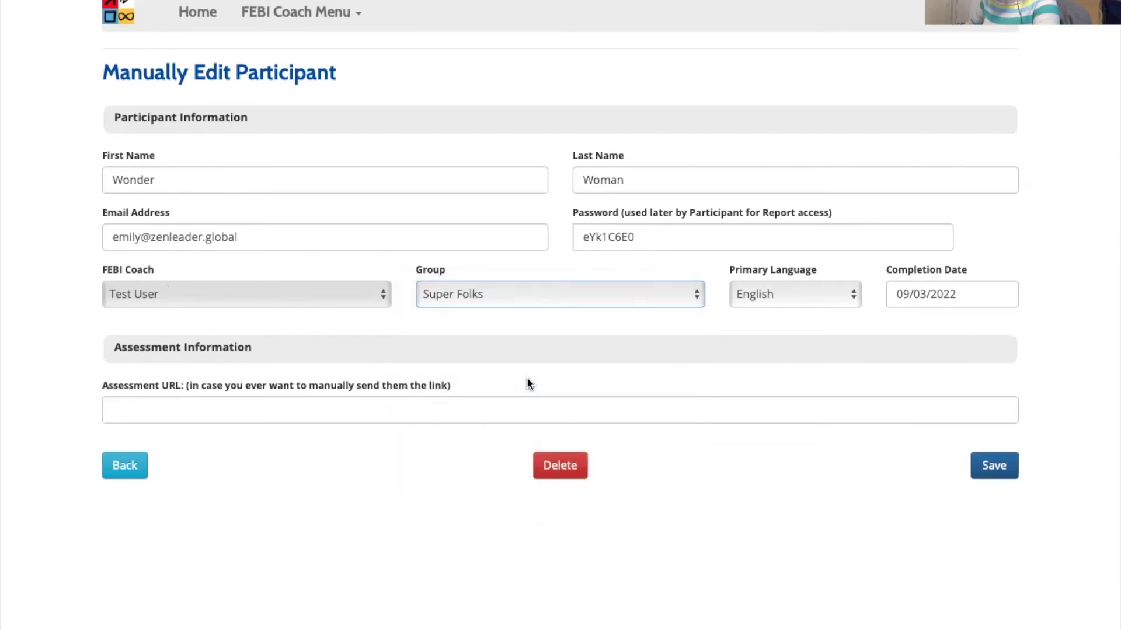
click(794, 291)
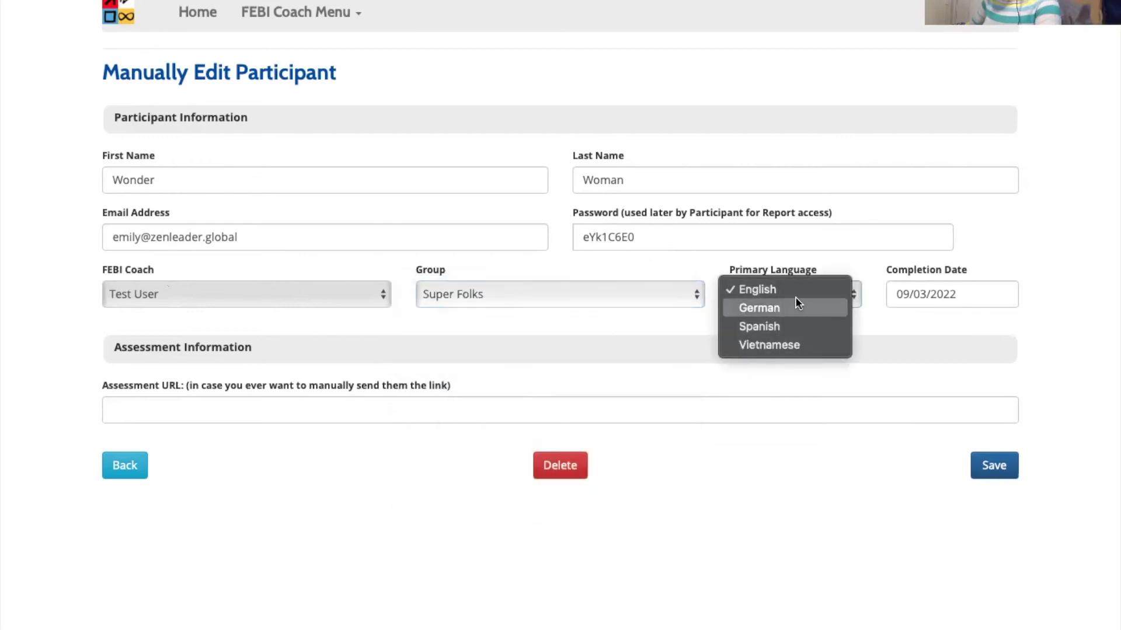
click(915, 323)
click(814, 301)
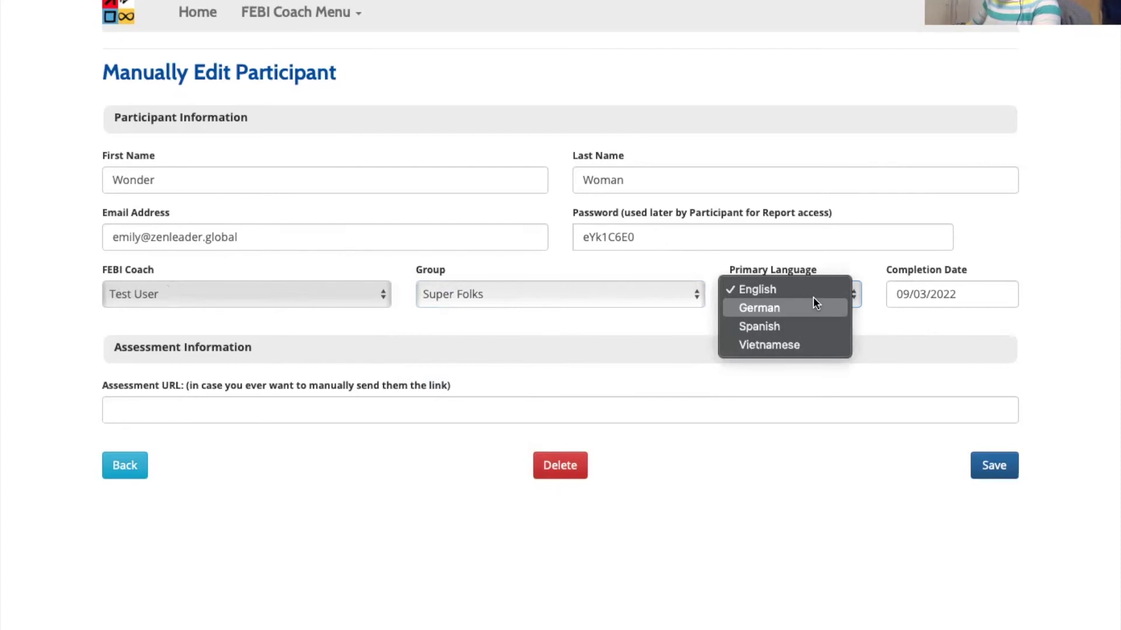
click(957, 311)
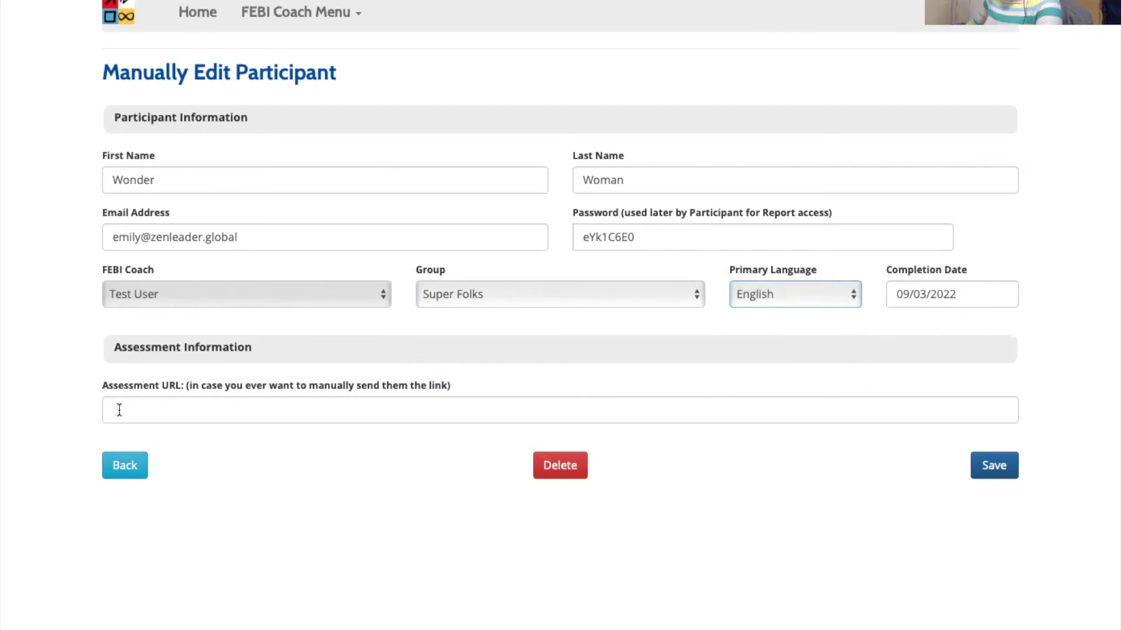
click(1000, 476)
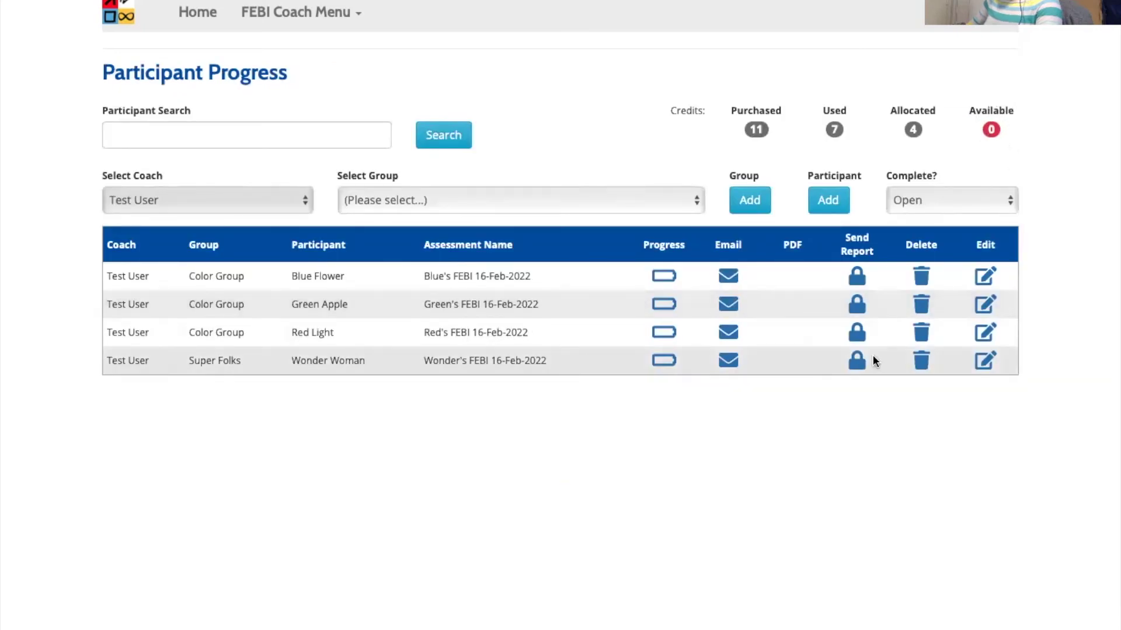
- Open the new Super Folks participant's details to view the Assessment URL, then go back to the list
click(984, 363)
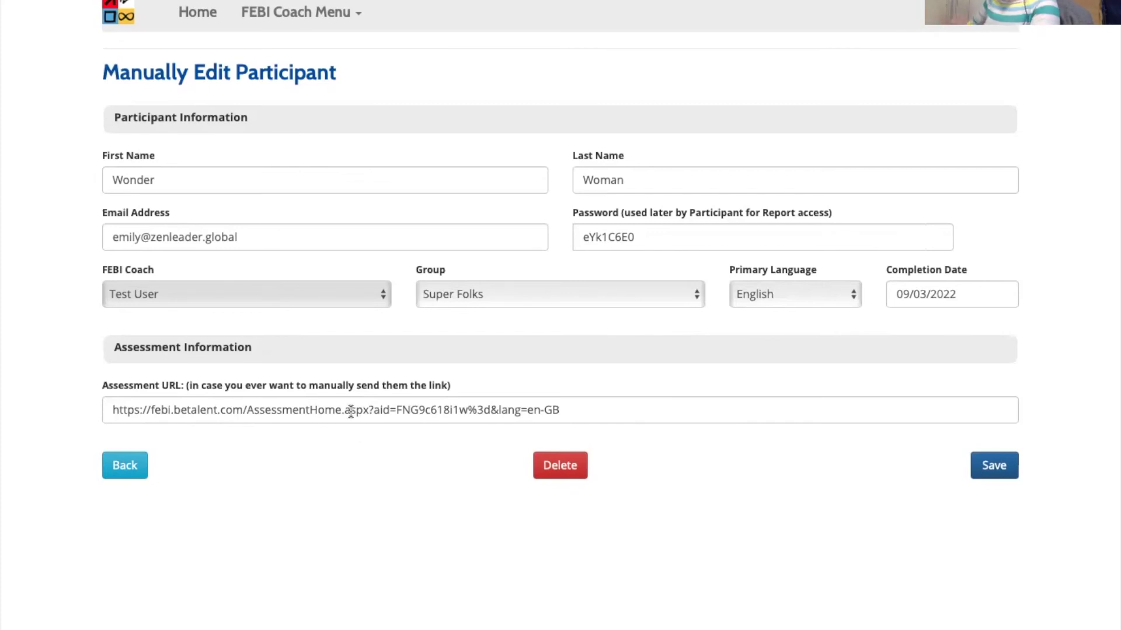
click(125, 465)
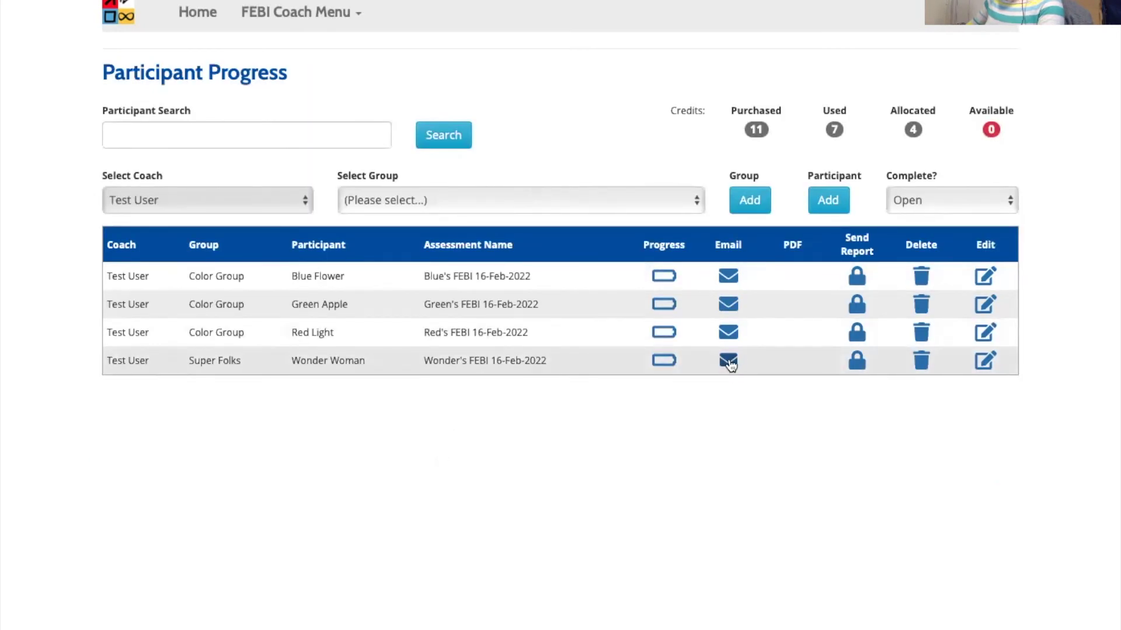
click(729, 362)
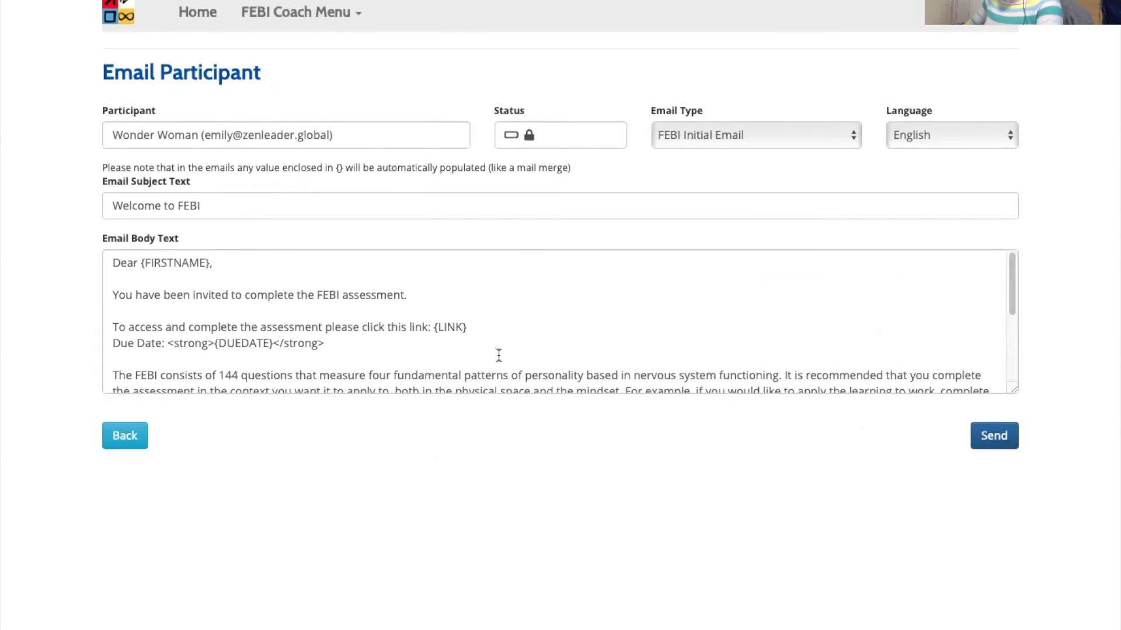
drag(469, 327, 432, 327)
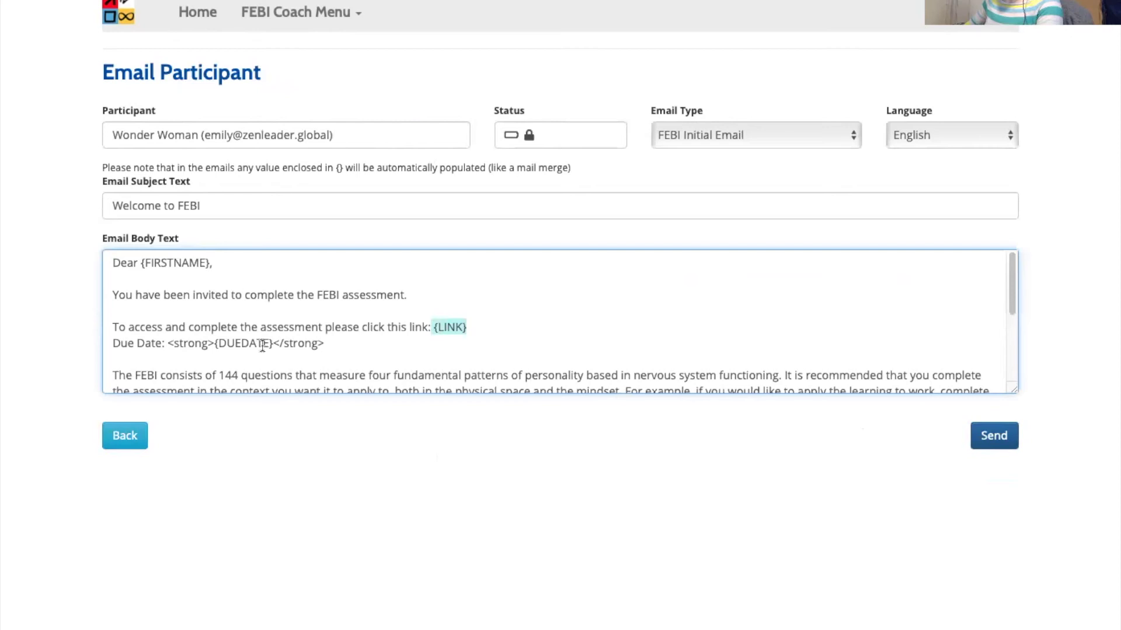
drag(273, 344, 218, 344)
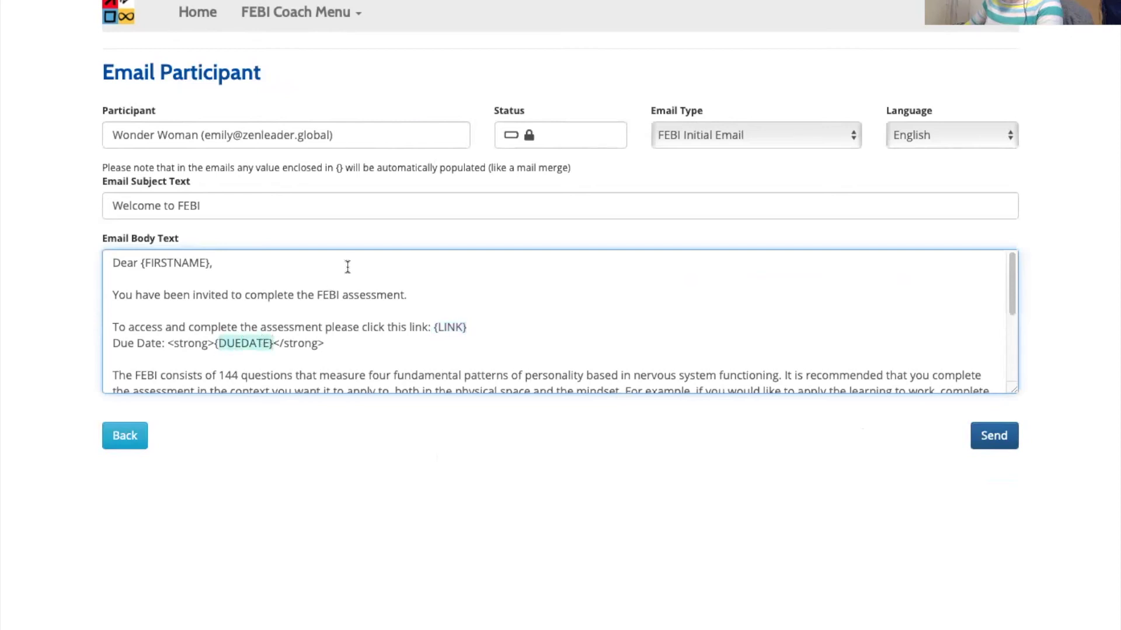
click(623, 276)
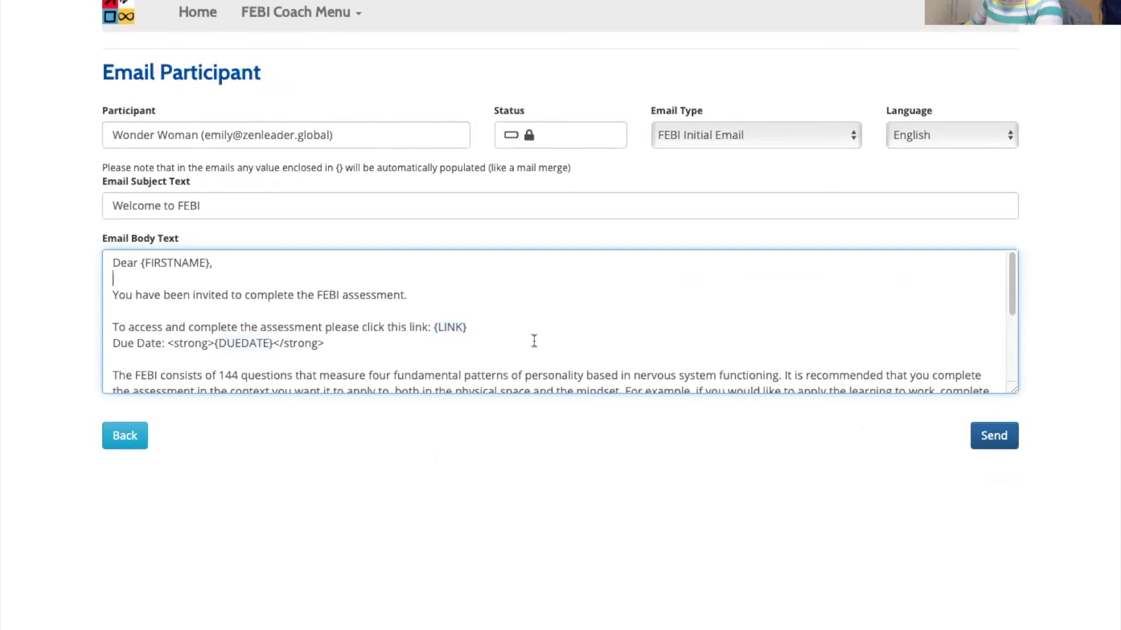
drag(466, 326, 432, 327)
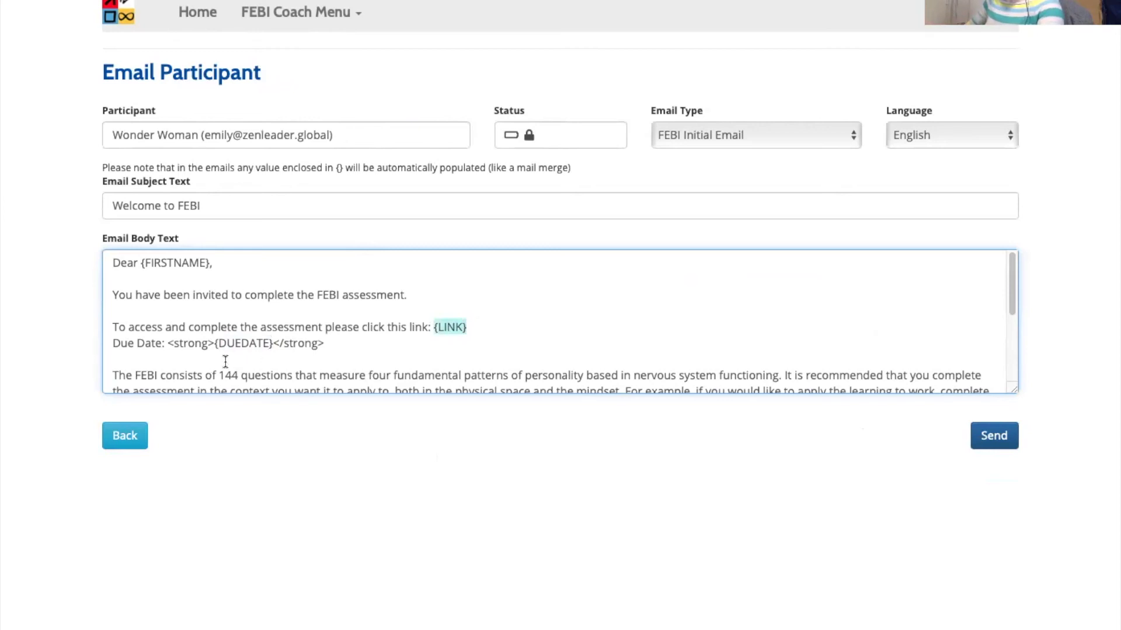
click(742, 134)
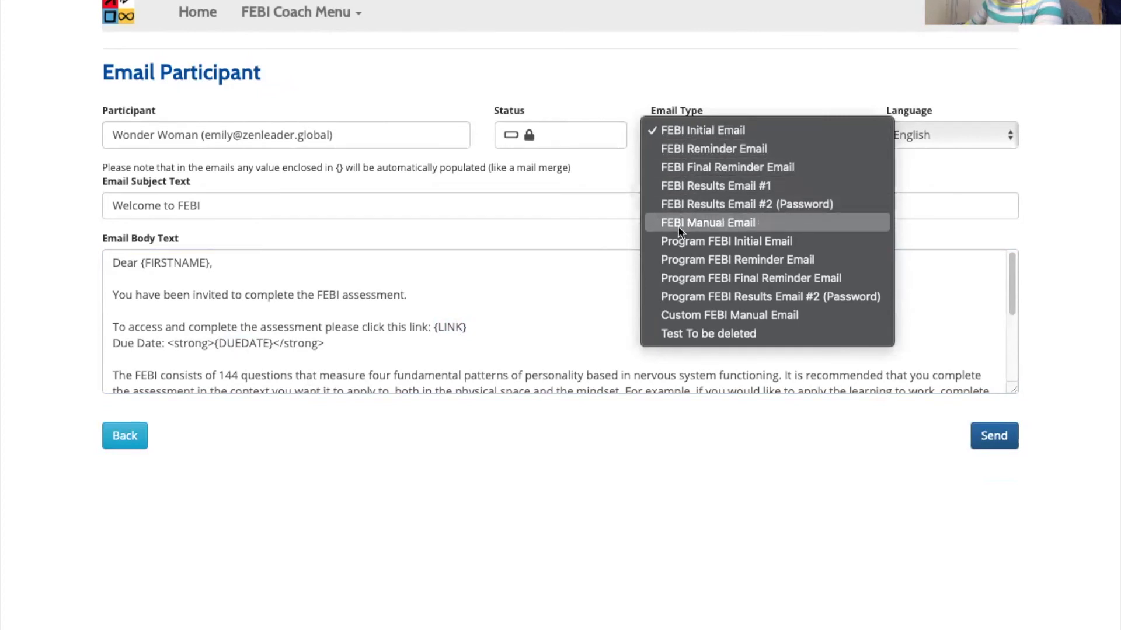
- Switch the email type to the FEBI Manual Email template
click(758, 222)
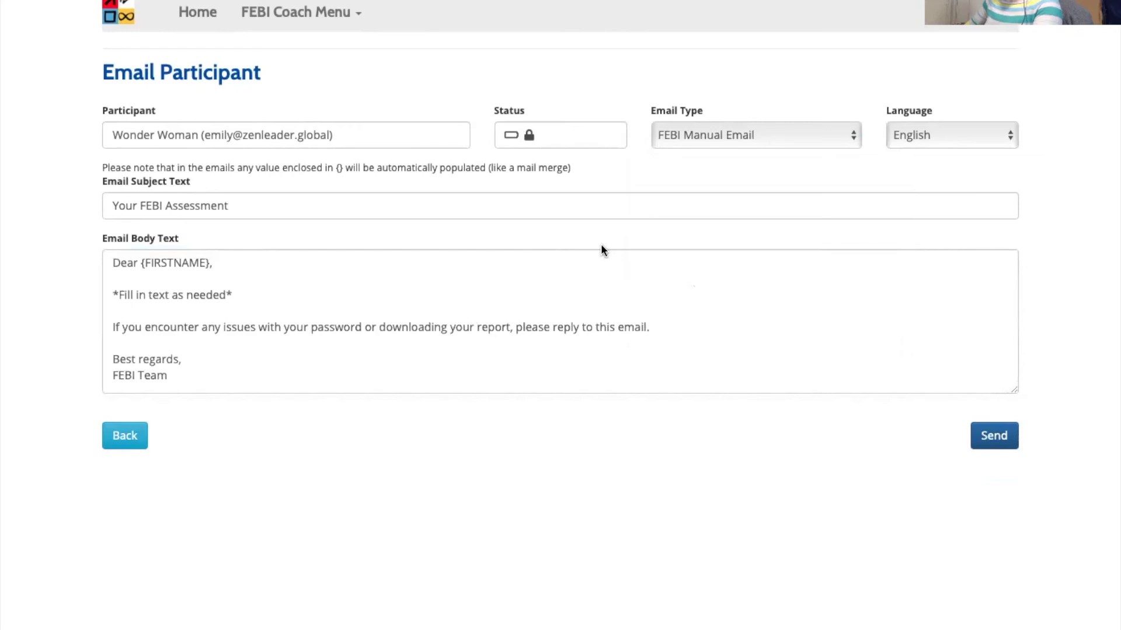
click(753, 136)
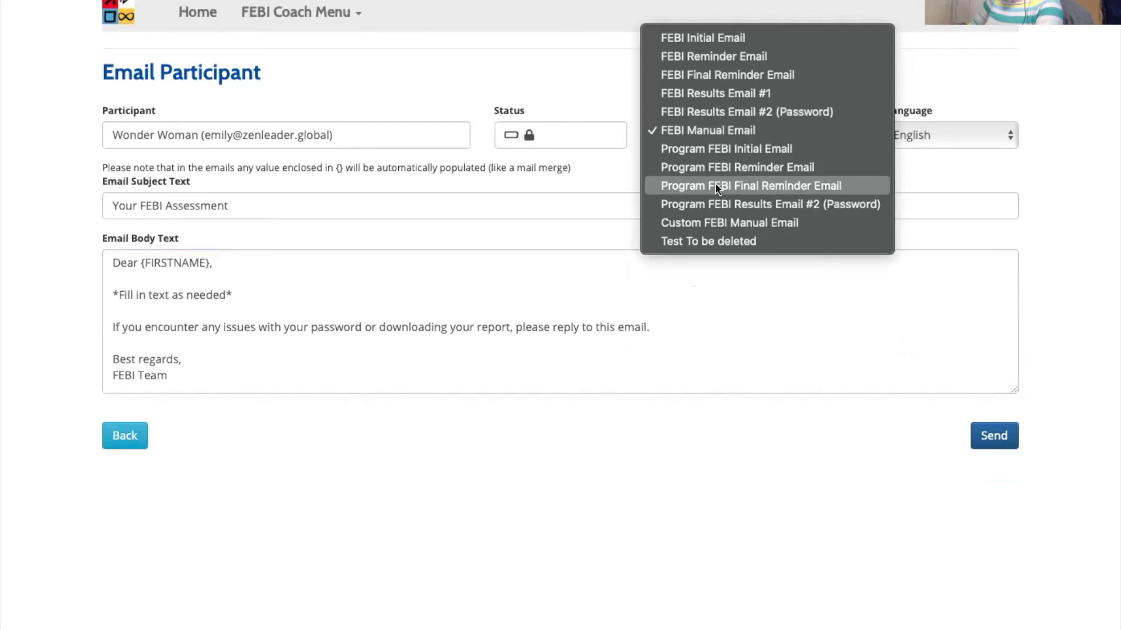
click(923, 192)
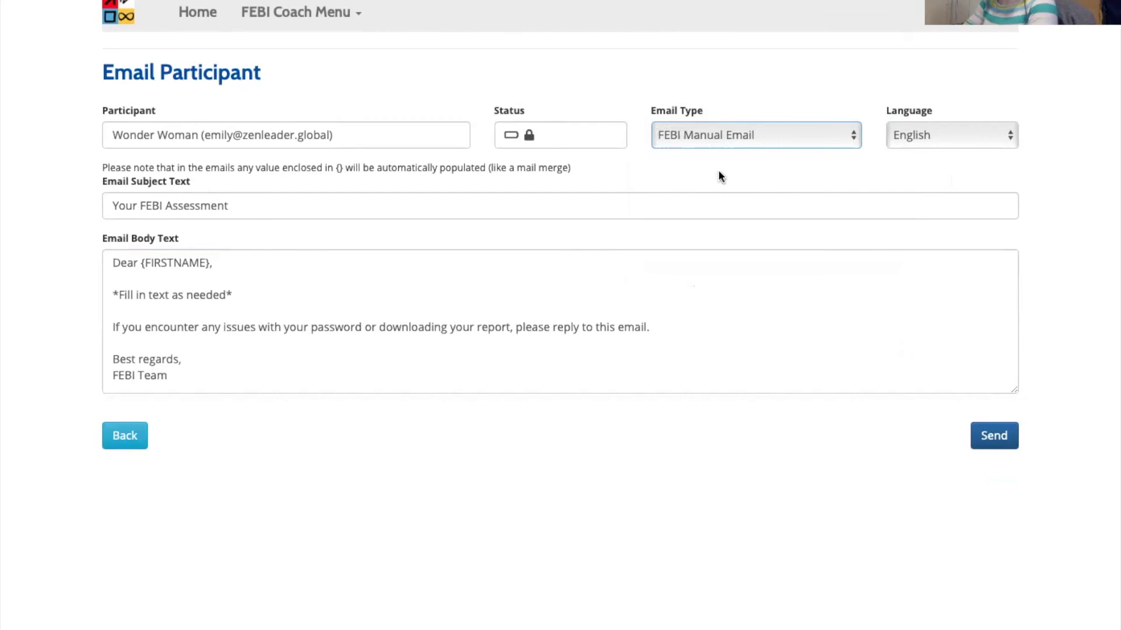
- Choose German as the email language, then set the progress list's Complete? filter to All
click(934, 135)
click(724, 145)
click(915, 130)
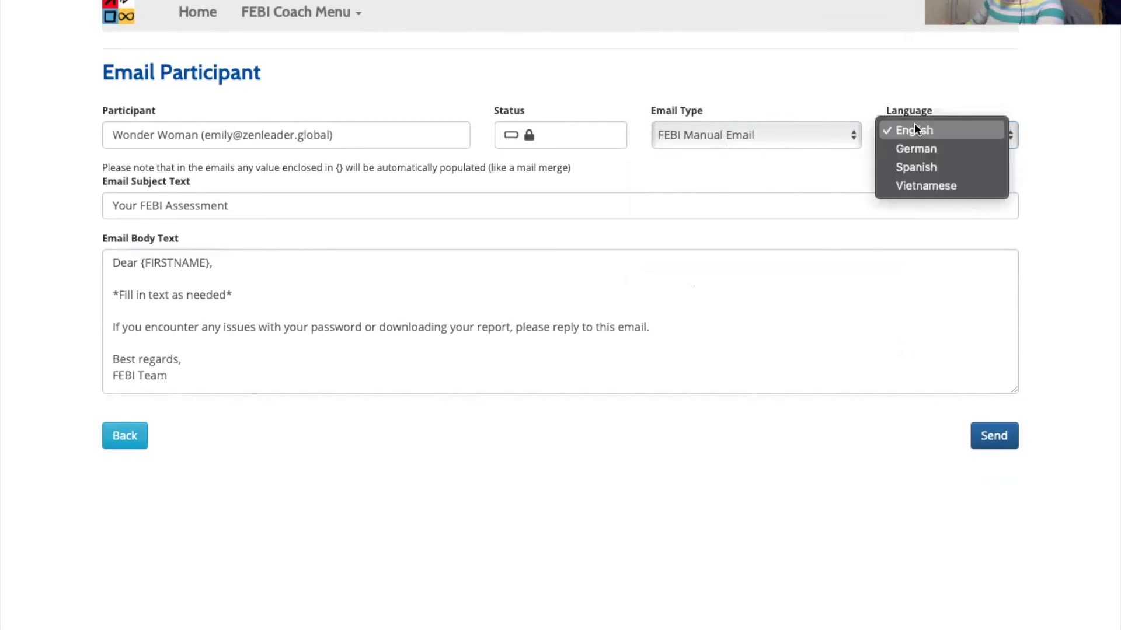
click(964, 149)
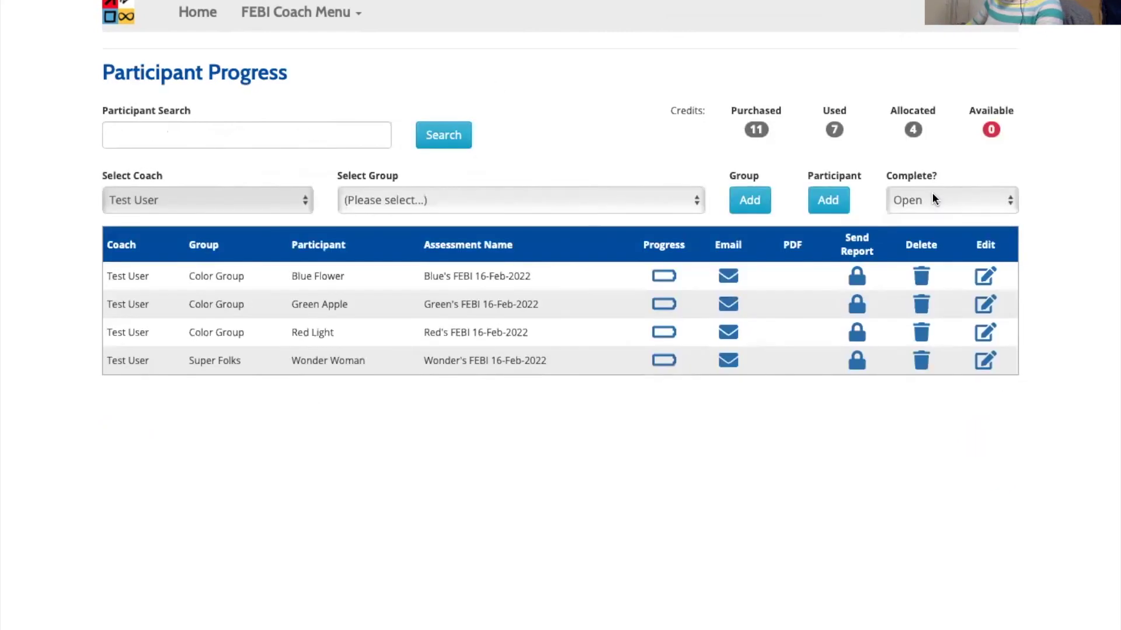
click(931, 199)
click(929, 176)
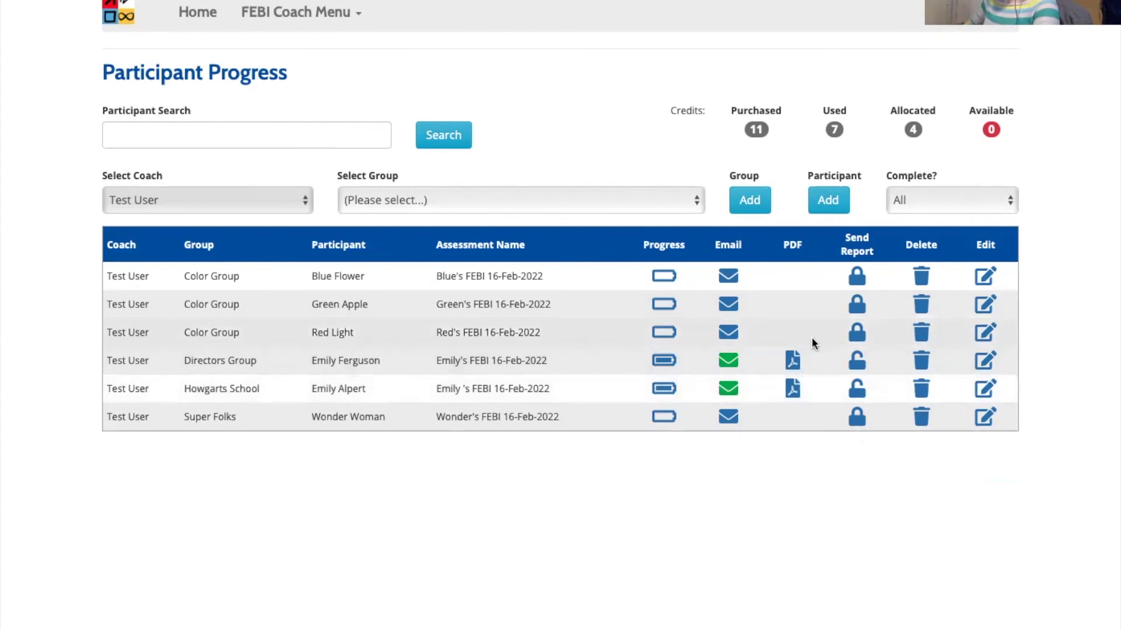
click(728, 417)
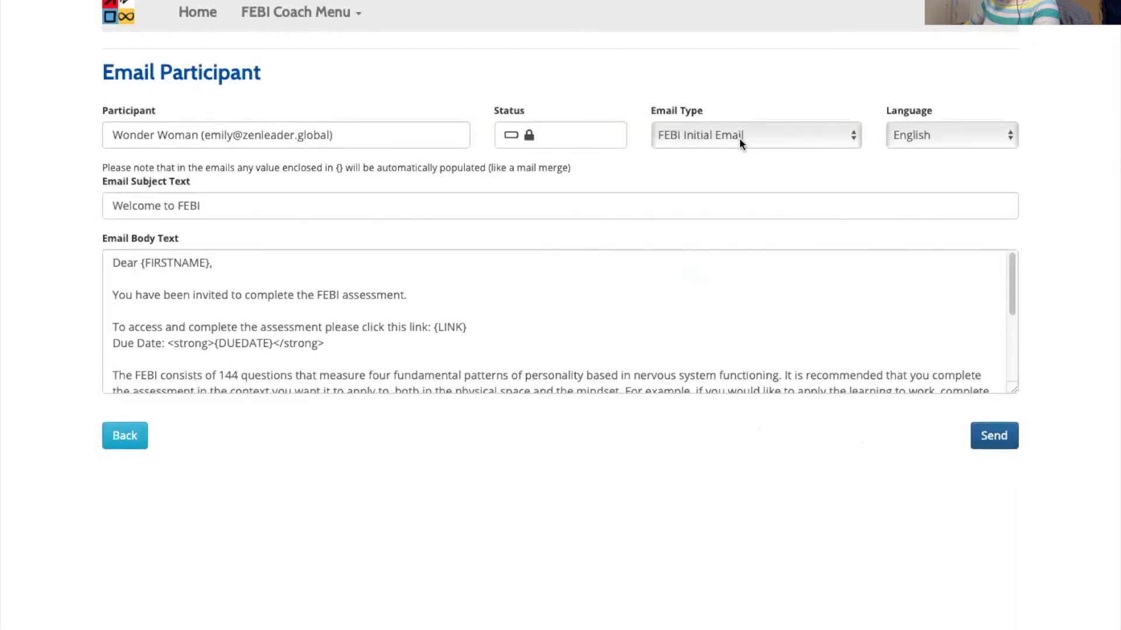
click(738, 136)
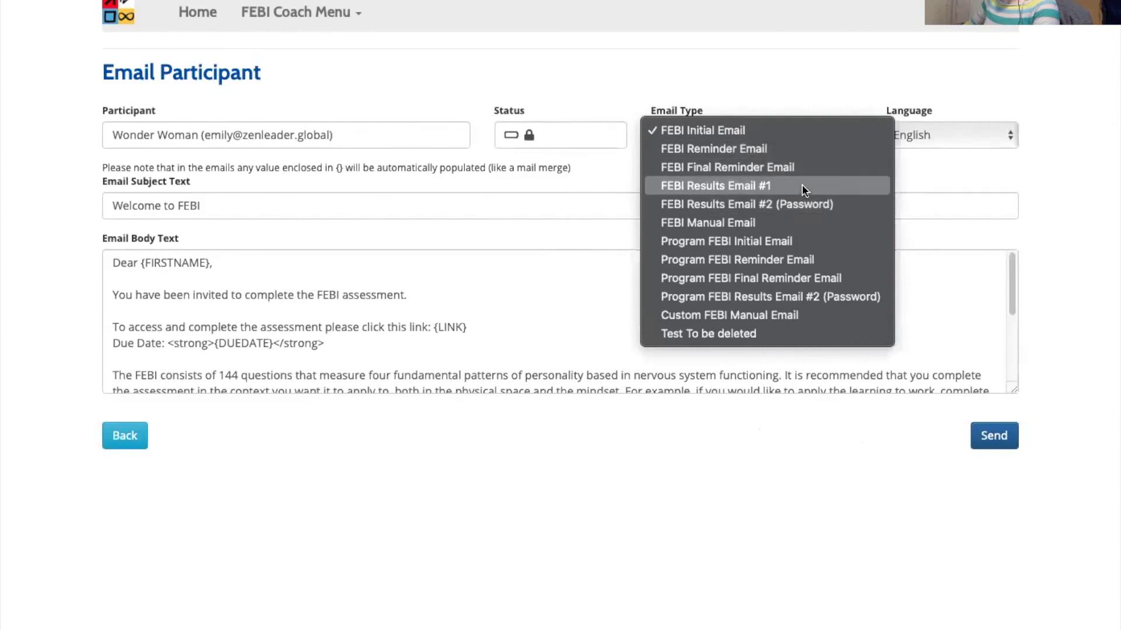
click(124, 435)
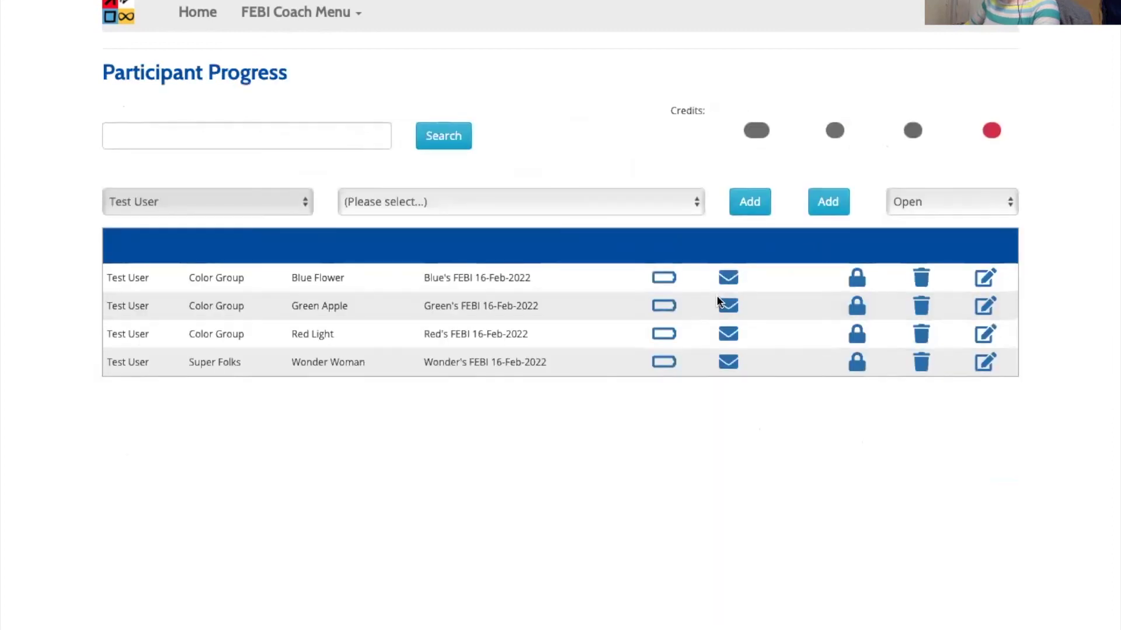
click(926, 199)
click(923, 174)
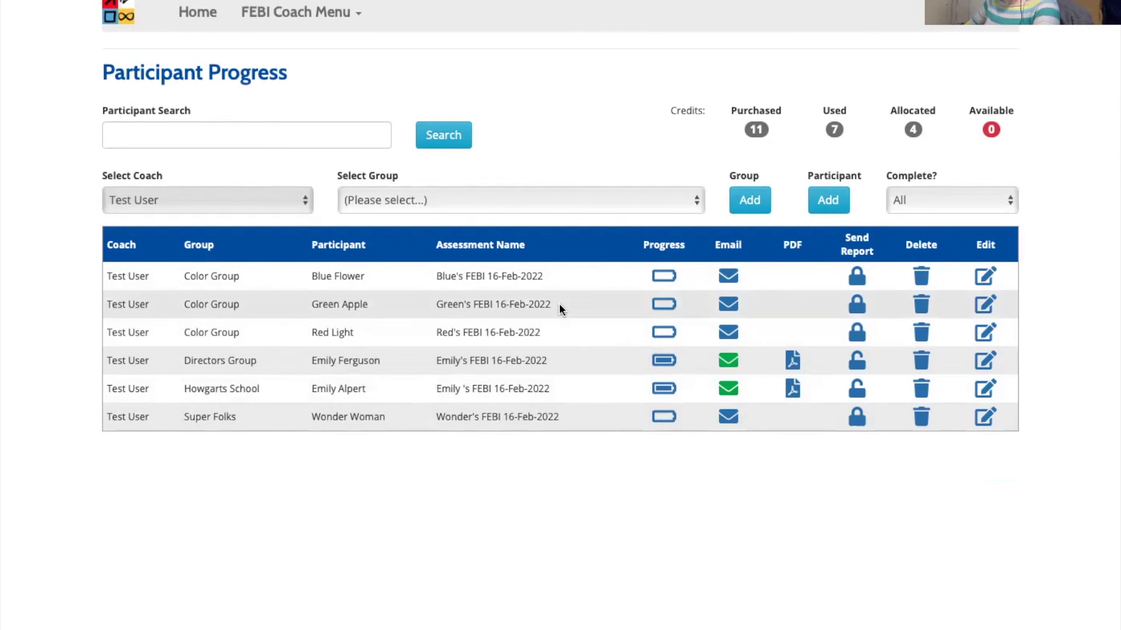
- Delete the Green Apple participant, confirming both the deletion and the browser's resend prompt
click(922, 305)
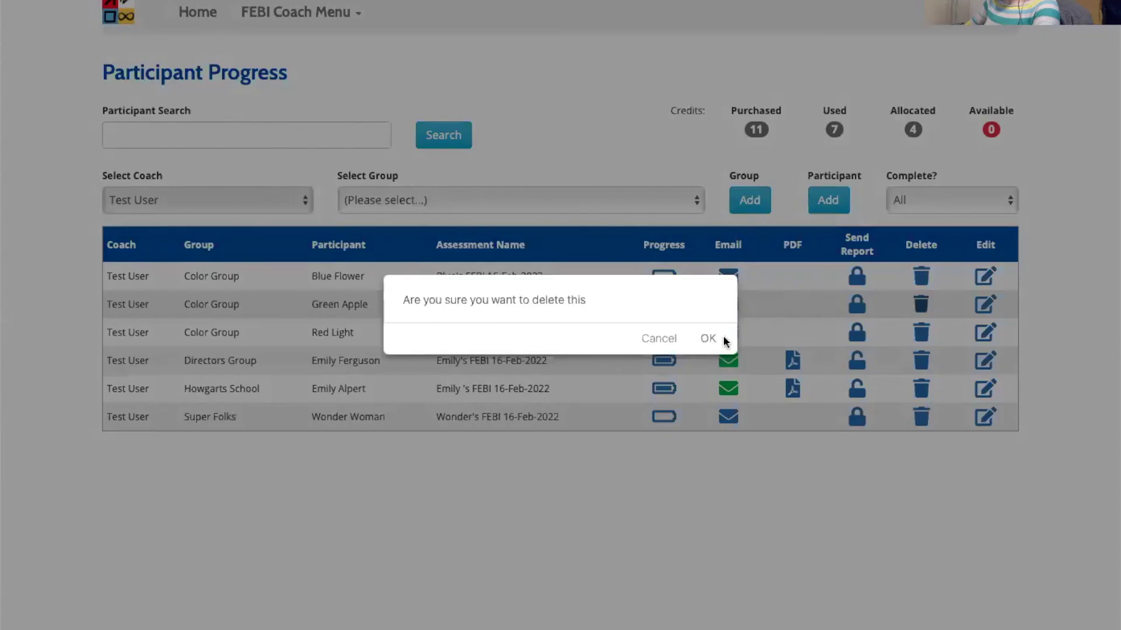
click(708, 340)
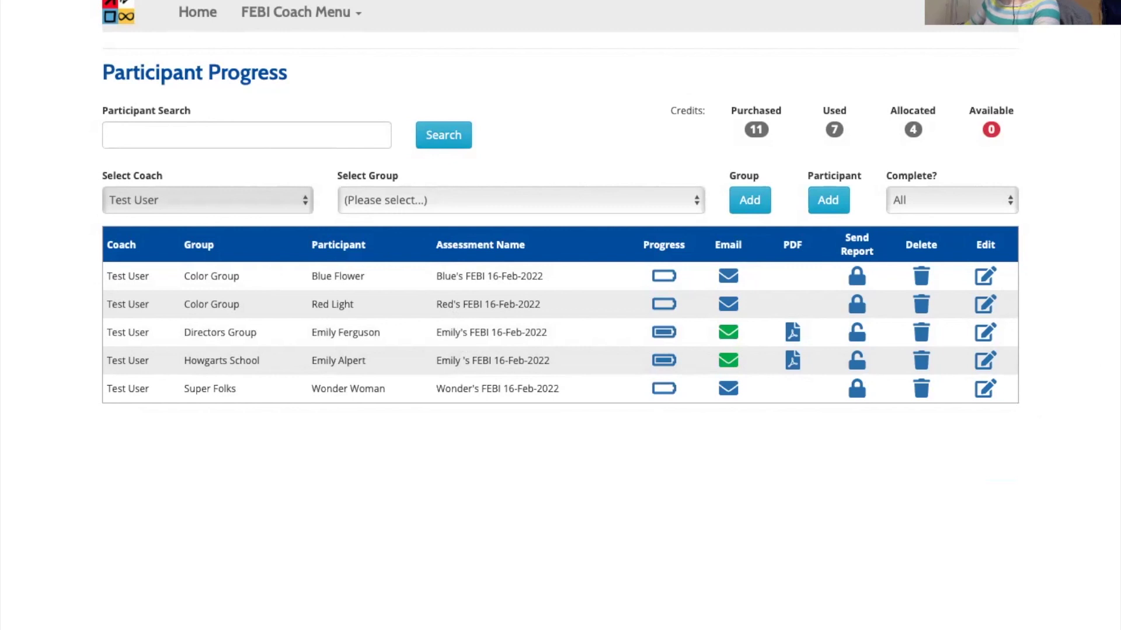
key(super+r)
click(630, 395)
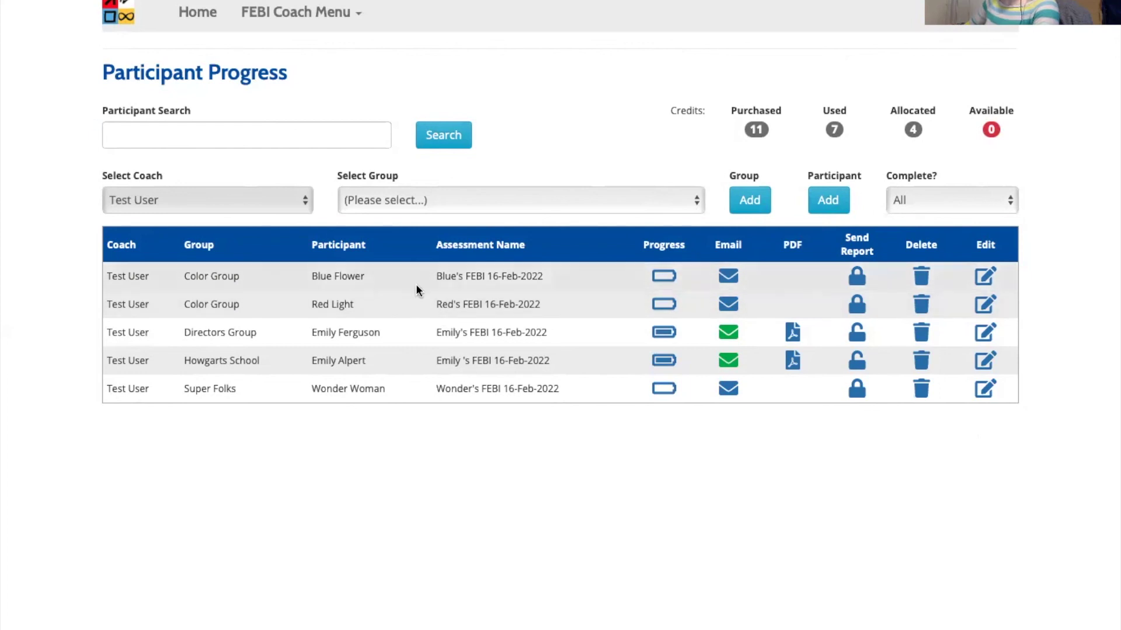
- Correct the Blue participant's last name to Flour, keep Color Group, and save
click(984, 276)
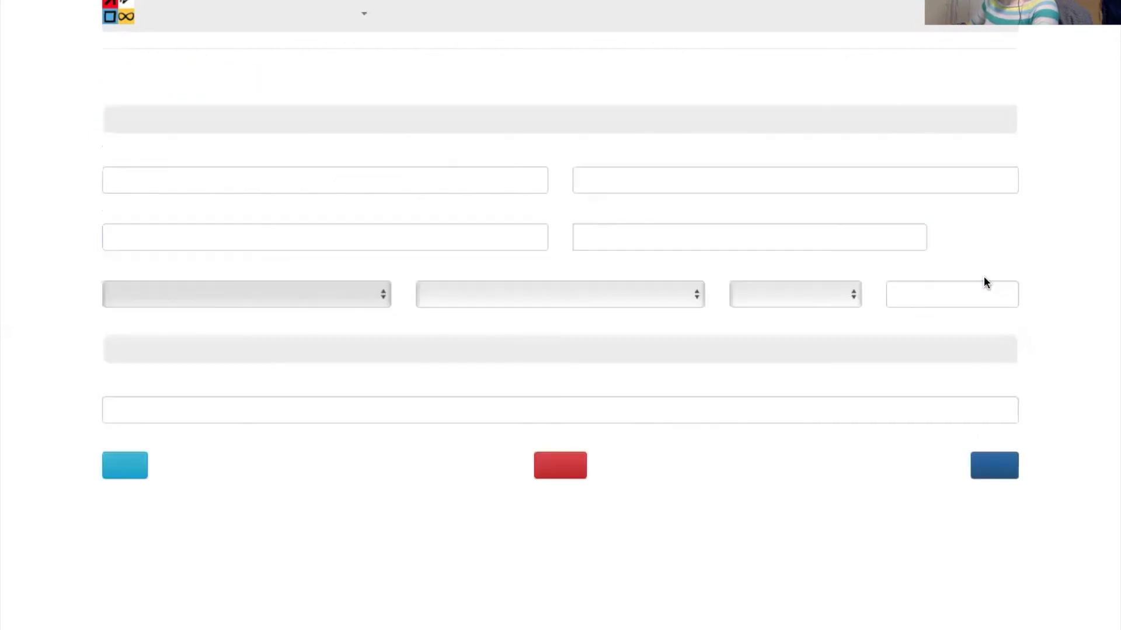
text(r)
click(638, 157)
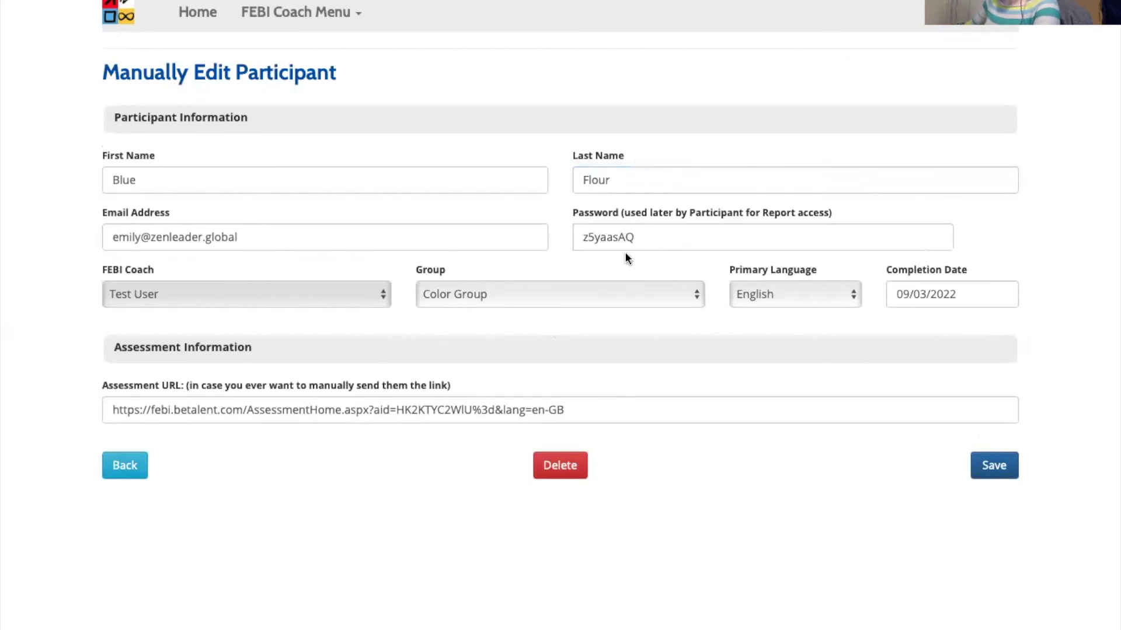
click(501, 294)
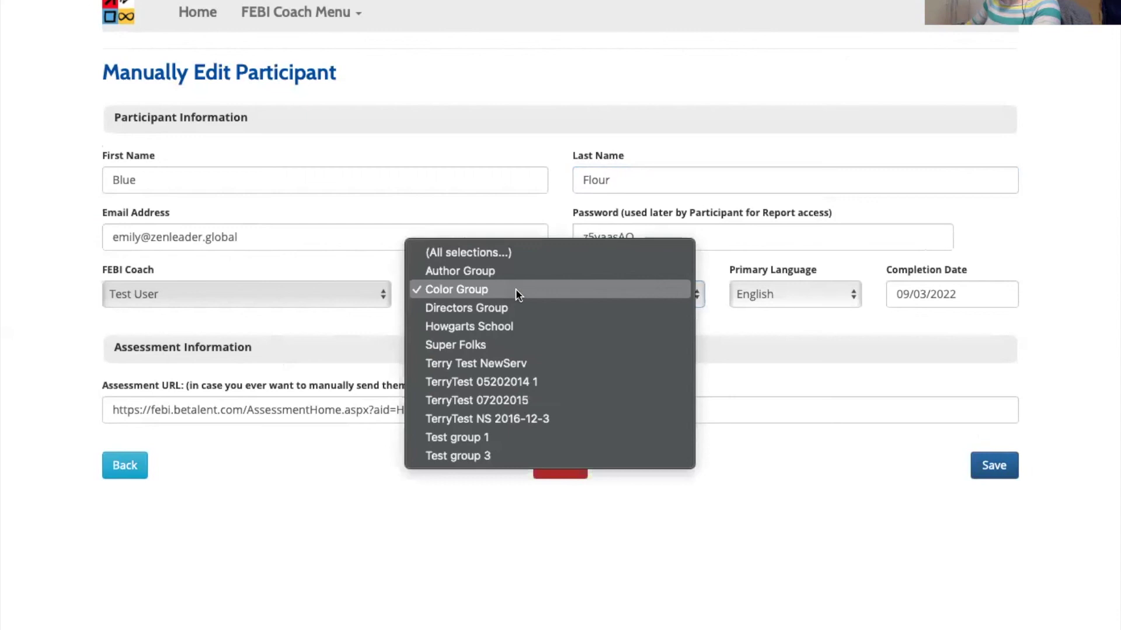
click(764, 331)
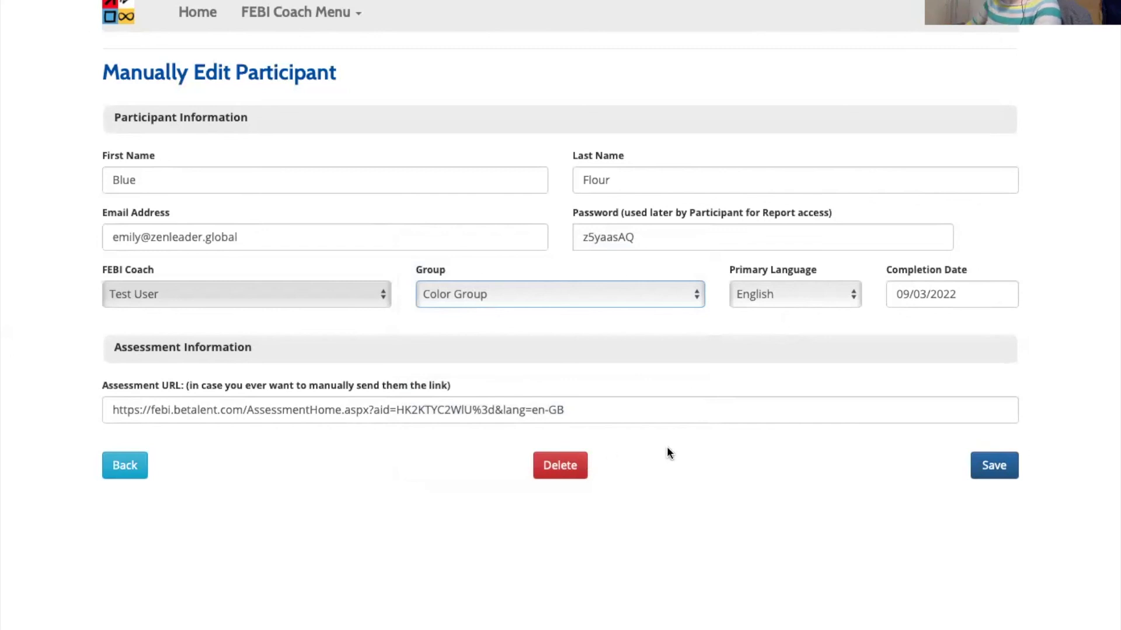
click(992, 470)
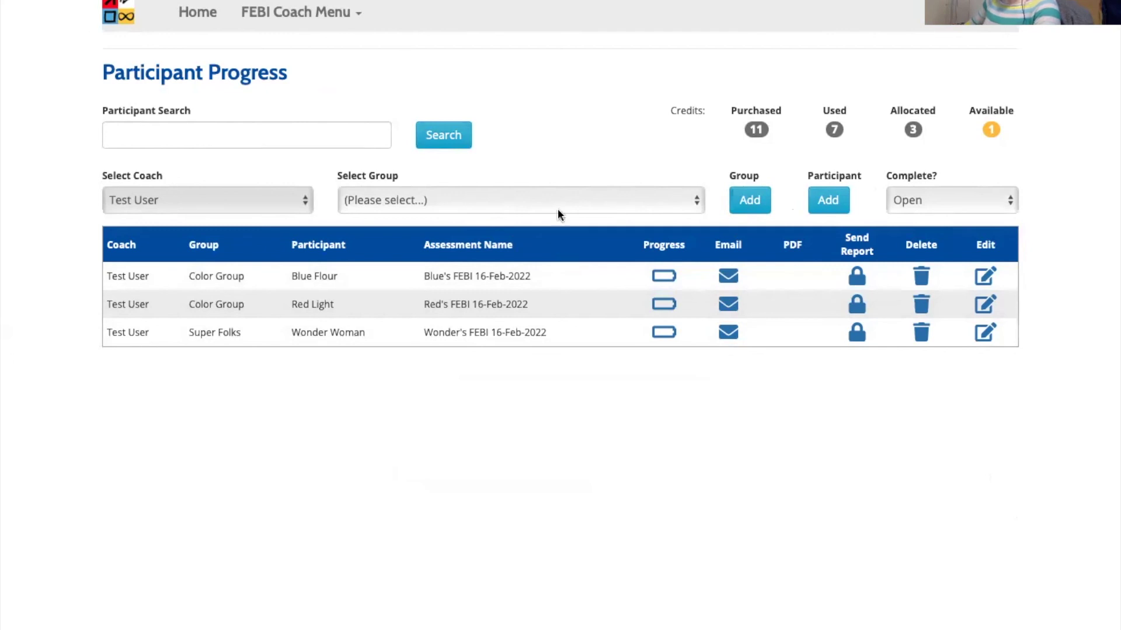
- Filter the progress list to Done participants only, then open the user account menu
click(950, 202)
click(944, 216)
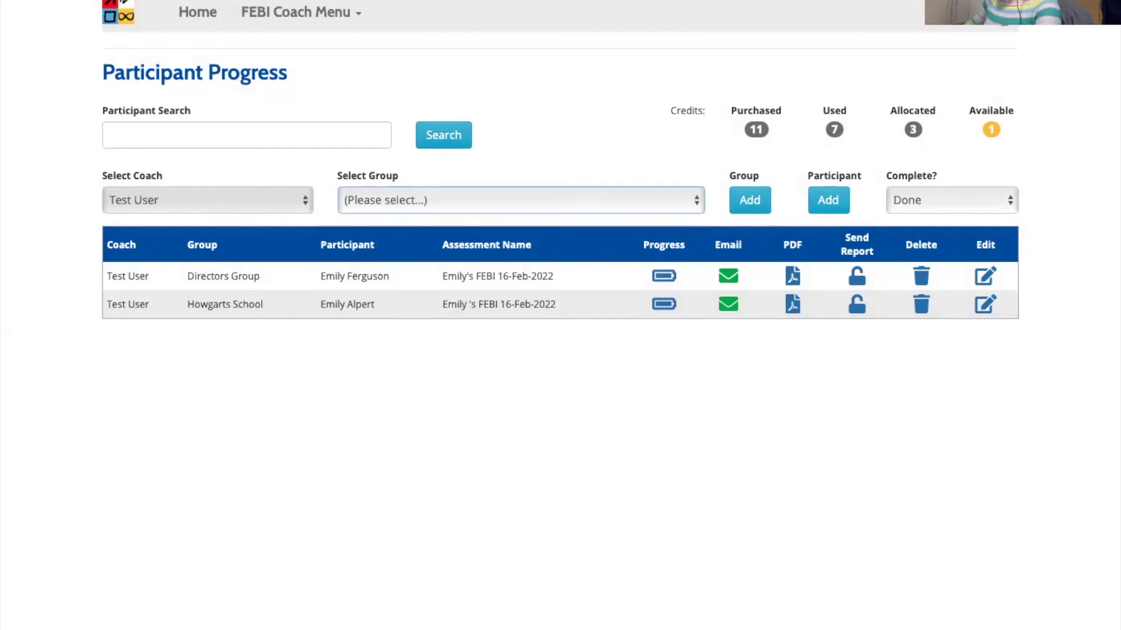
click(995, 26)
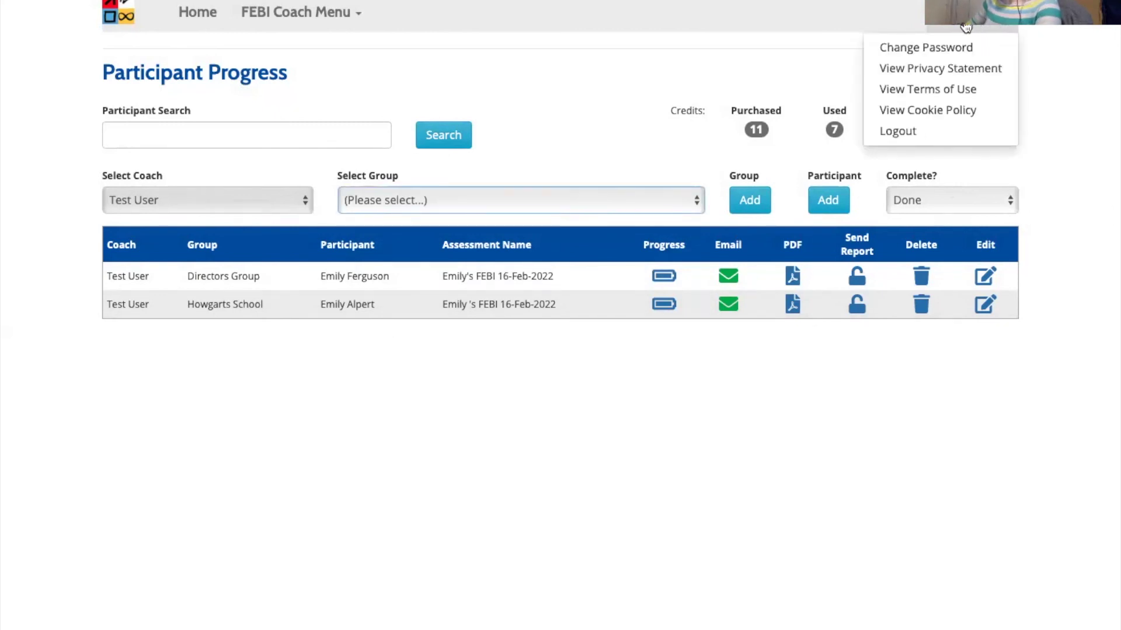